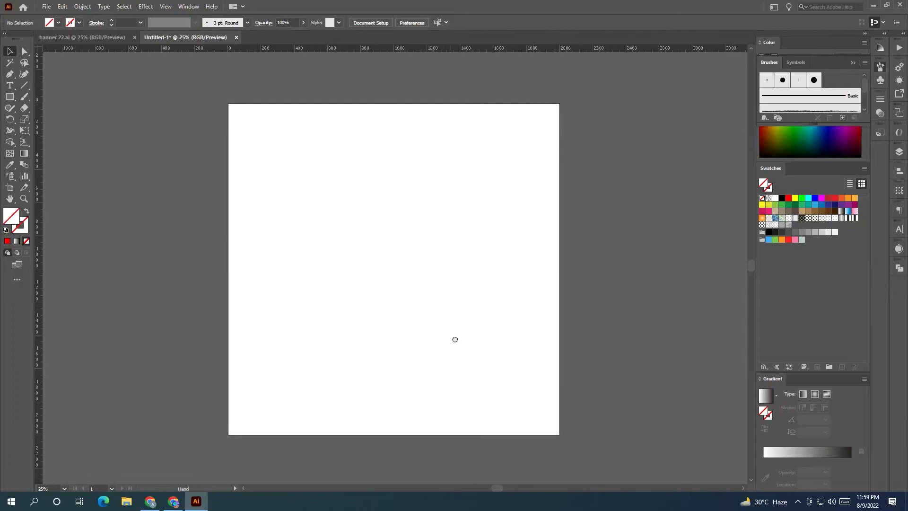
Step: Create a 2000 × 2000 px rectangle with the Rectangle tool
left_click_drag(455, 339, 460, 343)
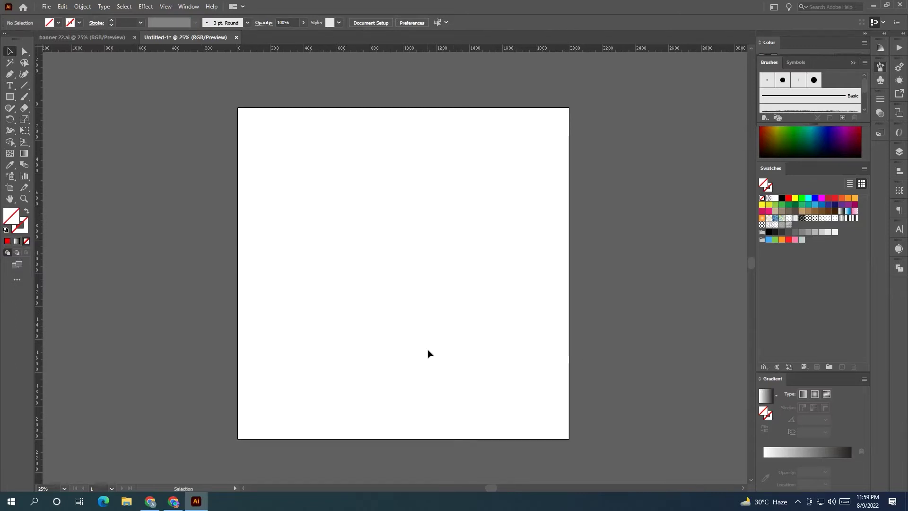
left_click_drag(414, 363, 398, 349)
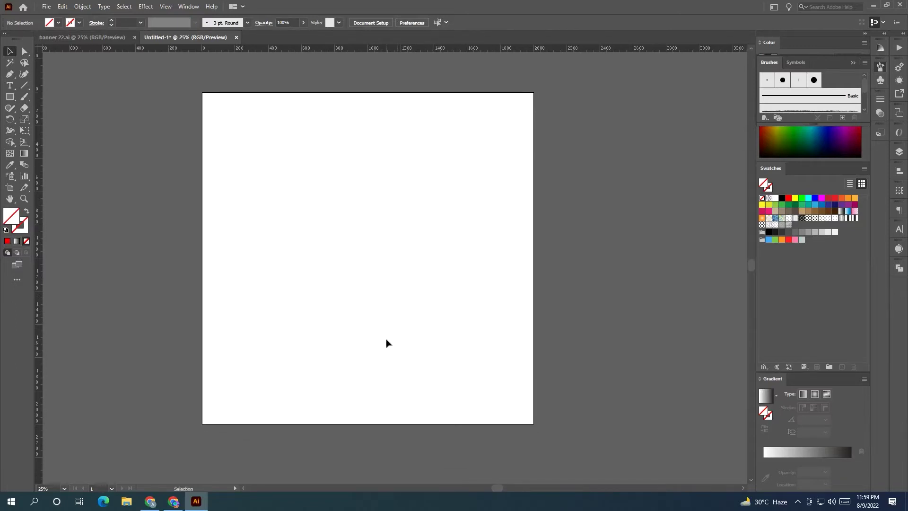
left_click(8, 100)
left_click(345, 224)
type("2000")
key("Return")
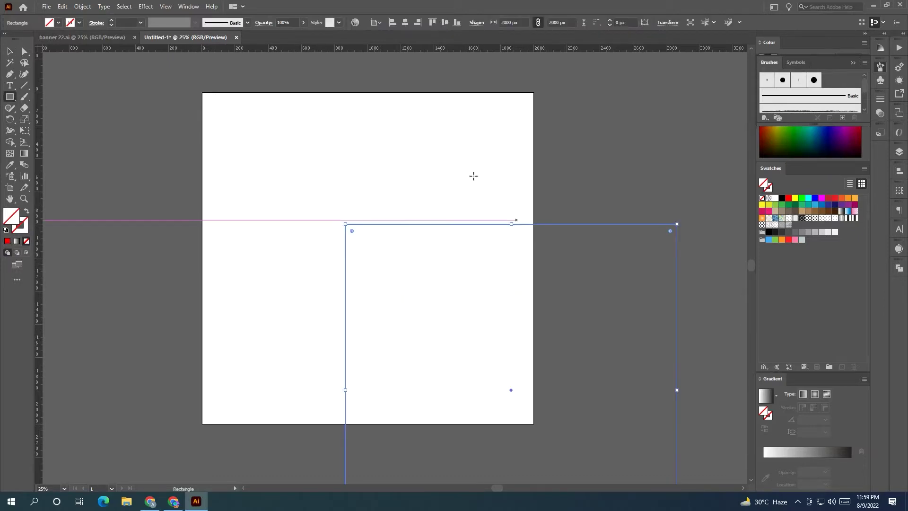
Step: Move the square exactly onto the artboard and fill it white
left_click(783, 201)
key("v")
left_click_drag(396, 292, 293, 196)
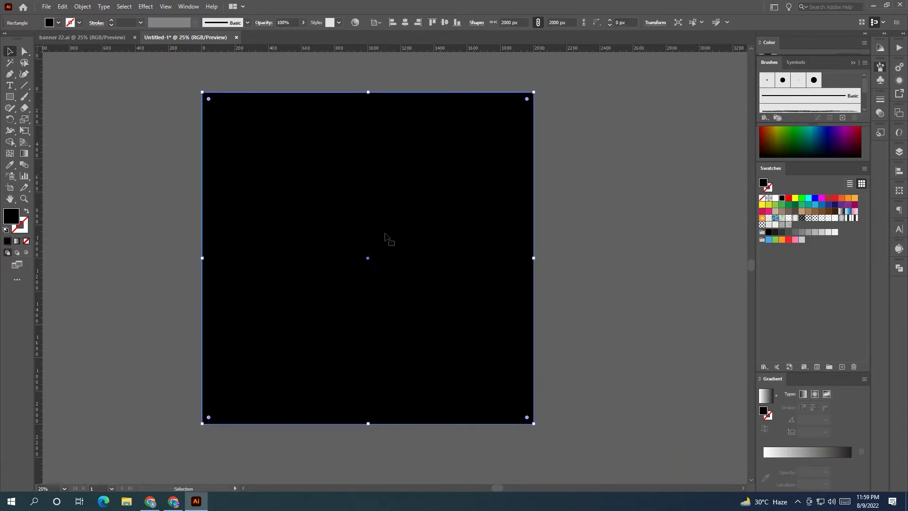
left_click(775, 197)
scroll(397, 225, "down", 1)
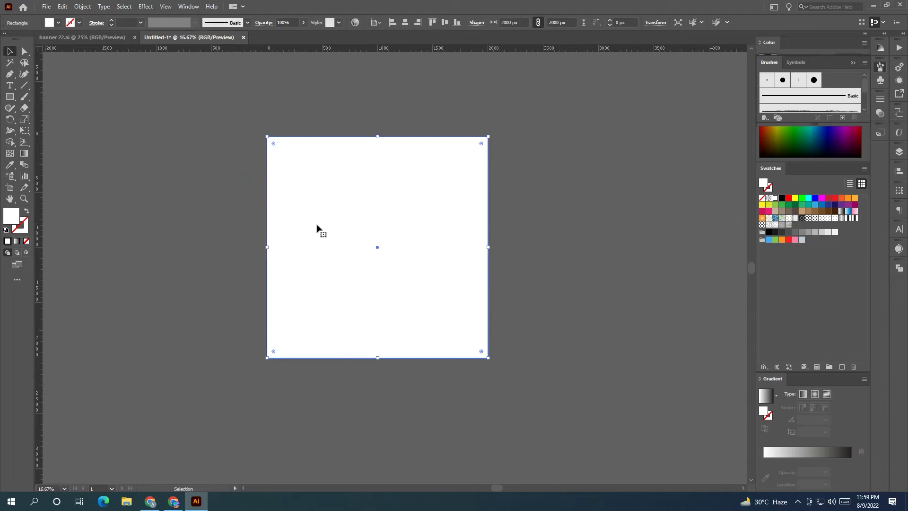
key("ctrl+shift+a")
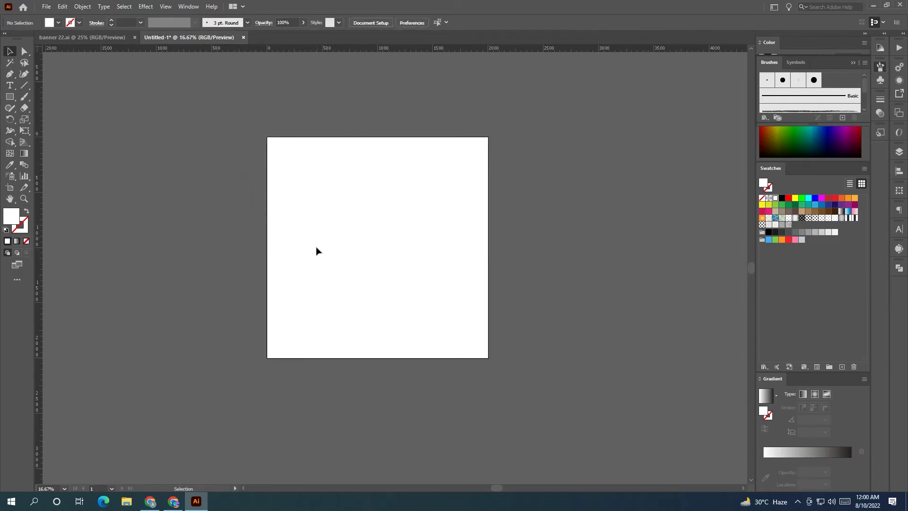
Step: Move the house photo, bedroom photo and 'Comfortable HOME FOR SALE' text beside the artboard, brought to front
scroll(312, 250, "down", 1)
scroll(254, 266, "left", 2)
scroll(254, 265, "up", 1)
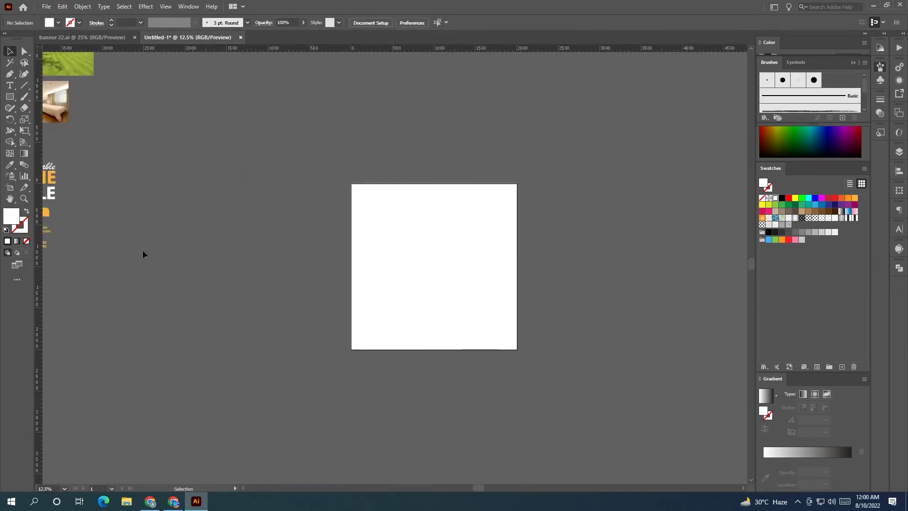
scroll(143, 251, "left", 3)
scroll(125, 279, "up", 1)
mouse_move(104, 105)
left_mouse_down()
mouse_move(145, 73)
mouse_move(343, 269)
left_mouse_up()
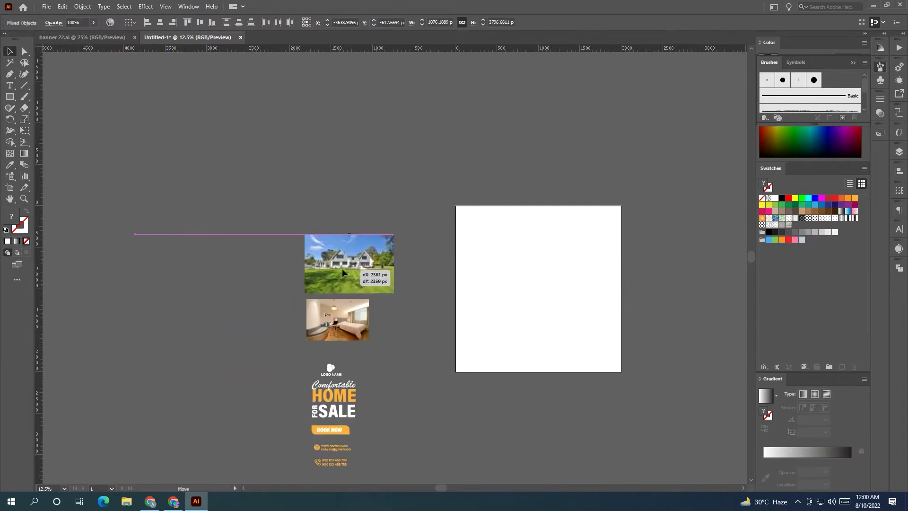
right_click(342, 268)
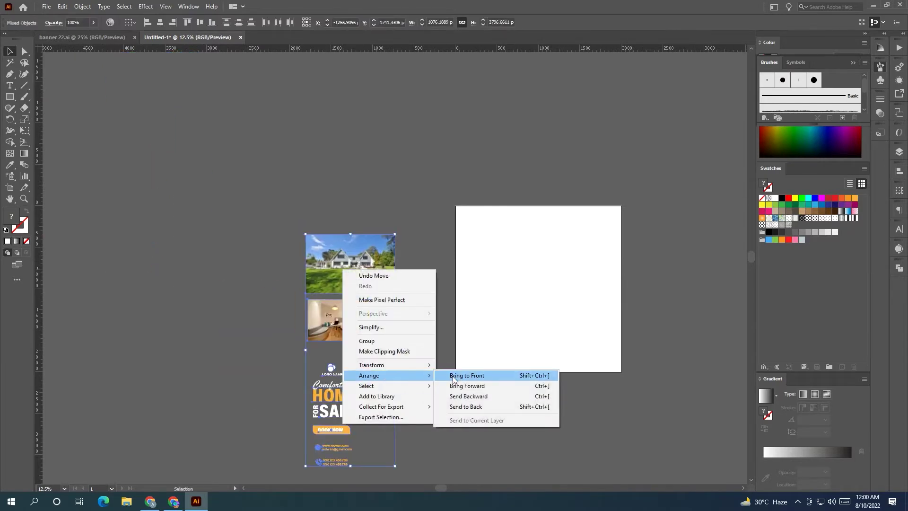
left_click(454, 375)
left_click(424, 395)
key("ctrl+plus")
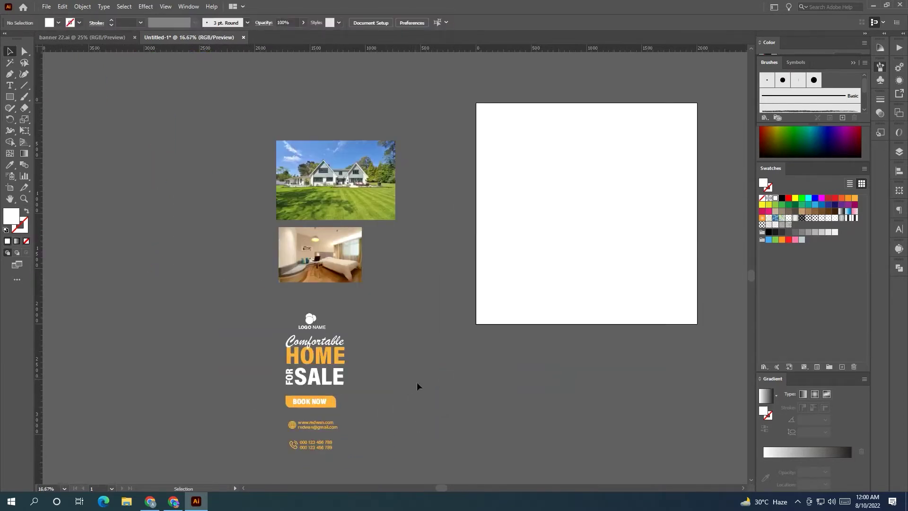
scroll(417, 386, "right", 3)
scroll(418, 387, "down", 1)
Step: Draw a circle with the Ellipse tool and fill it orange
left_click_drag(14, 98, 33, 120)
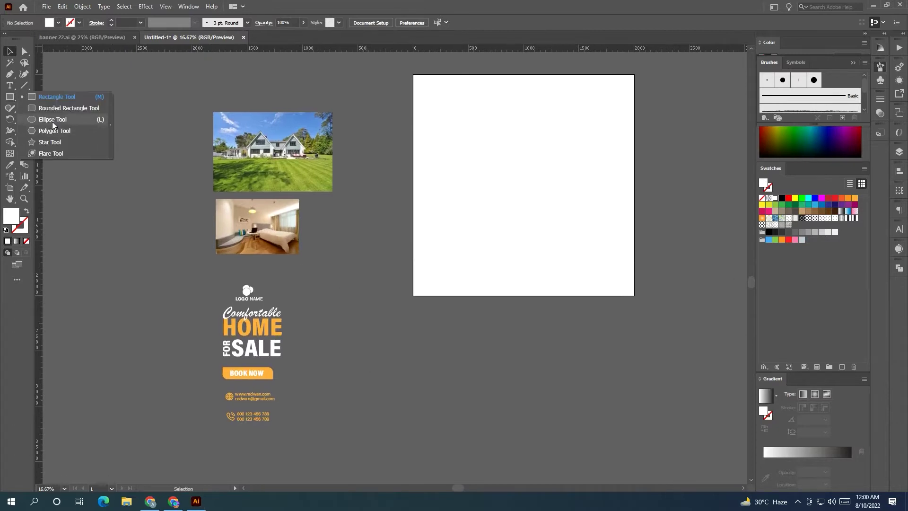
mouse_move(392, 201)
left_mouse_down()
mouse_move(476, 305)
mouse_move(482, 292)
left_mouse_up()
left_click(10, 51)
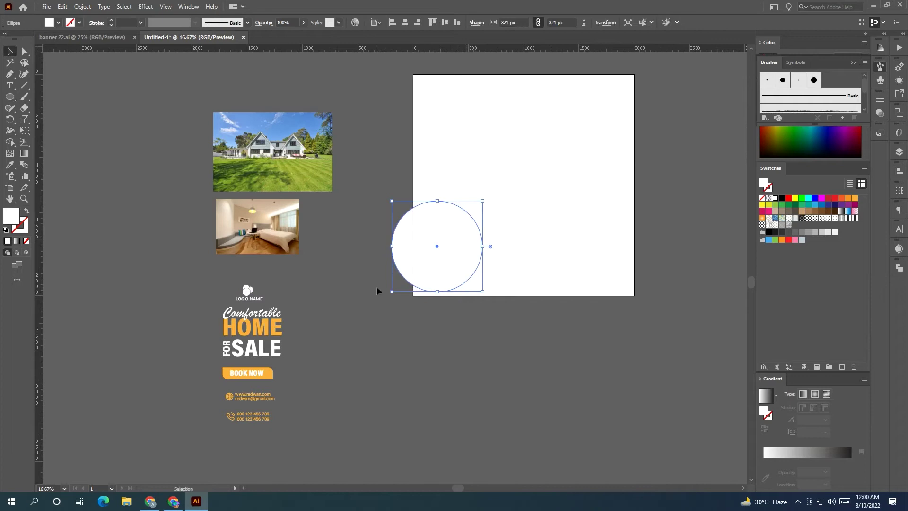
scroll(377, 290, "right", 5)
scroll(377, 290, "up", 2)
mouse_move(279, 307)
left_mouse_down()
mouse_move(411, 194)
mouse_move(441, 284)
mouse_move(459, 384)
left_mouse_up()
left_click(854, 198)
Step: Duplicate the circle twice, enlarge the middle one to 971 px, and stack them vertically
left_click(440, 283)
left_click_drag(470, 301, 487, 316)
mouse_move(457, 281)
left_mouse_down()
mouse_move(452, 275)
mouse_move(617, 275)
left_mouse_up()
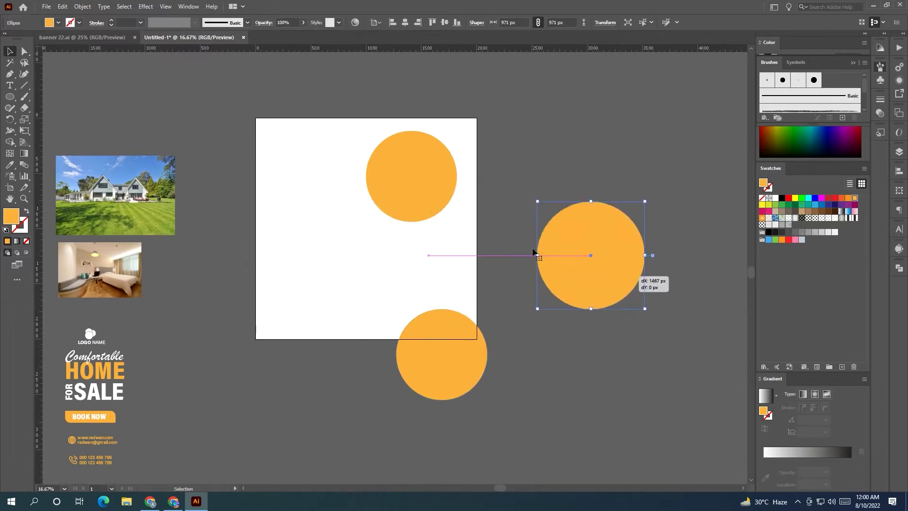
left_click_drag(431, 208, 600, 208)
left_click_drag(475, 350, 630, 325)
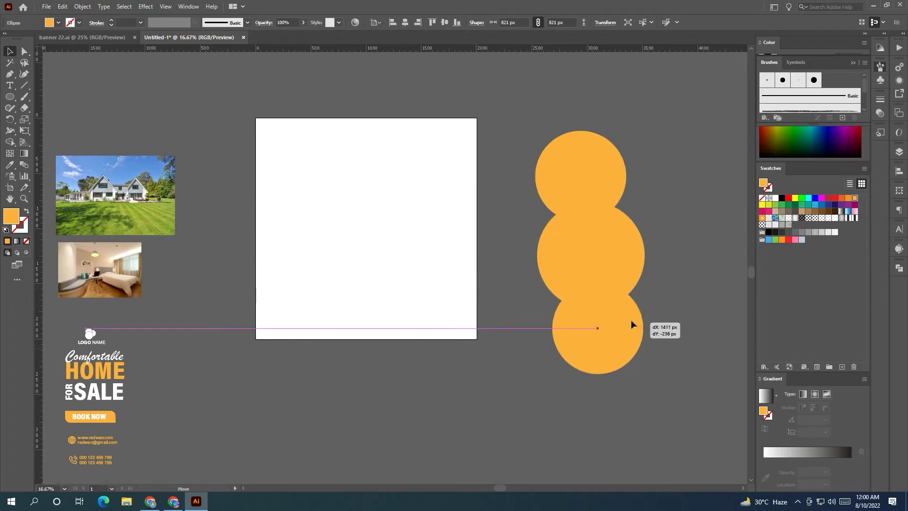
left_click_drag(656, 373, 615, 156)
Step: Align the three circles' horizontal centres and bring the middle circle to the front
left_click_drag(613, 278, 598, 265)
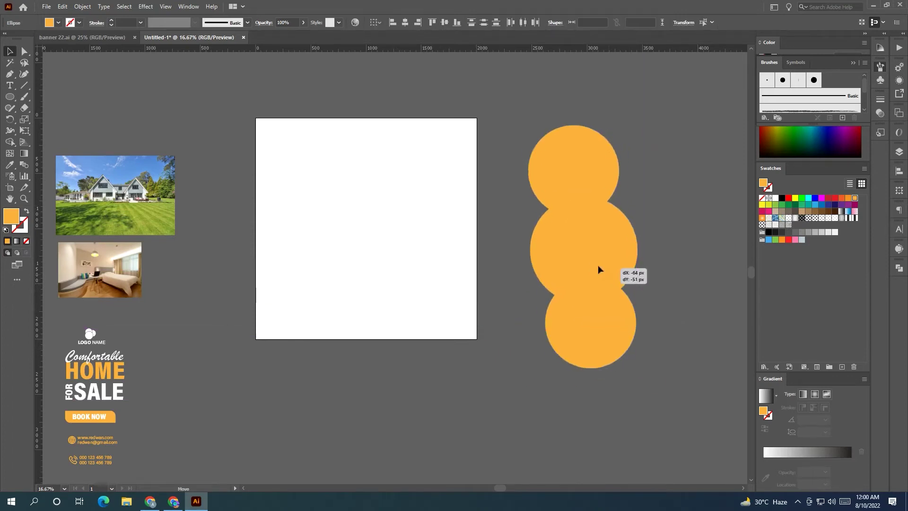
left_click_drag(512, 141, 656, 410)
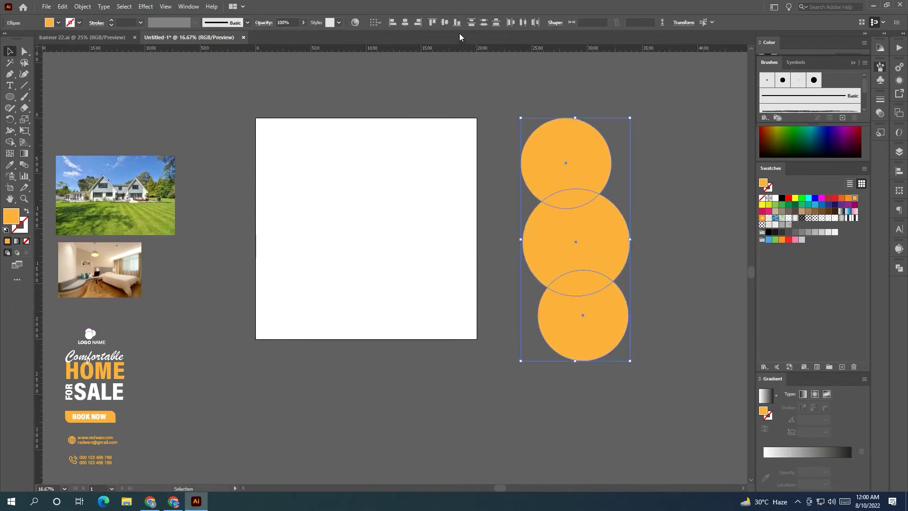
left_click(405, 23)
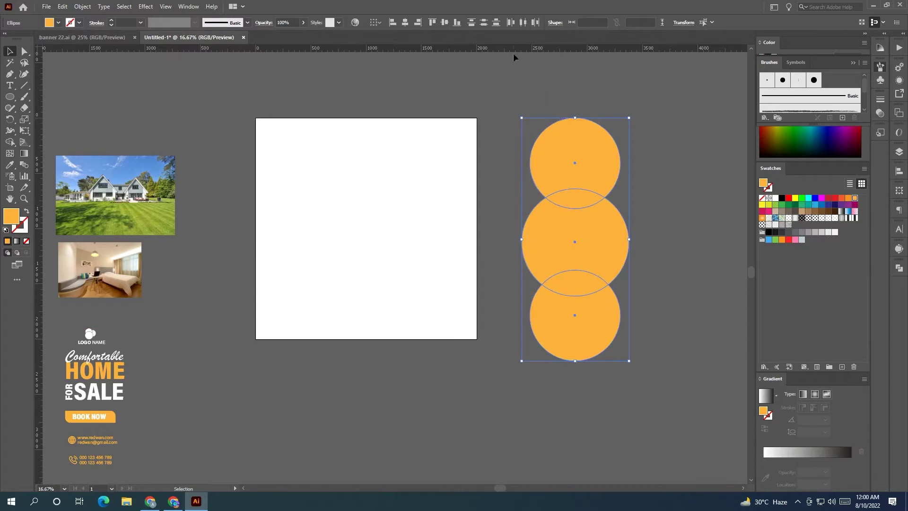
left_click(686, 162)
left_click(601, 350)
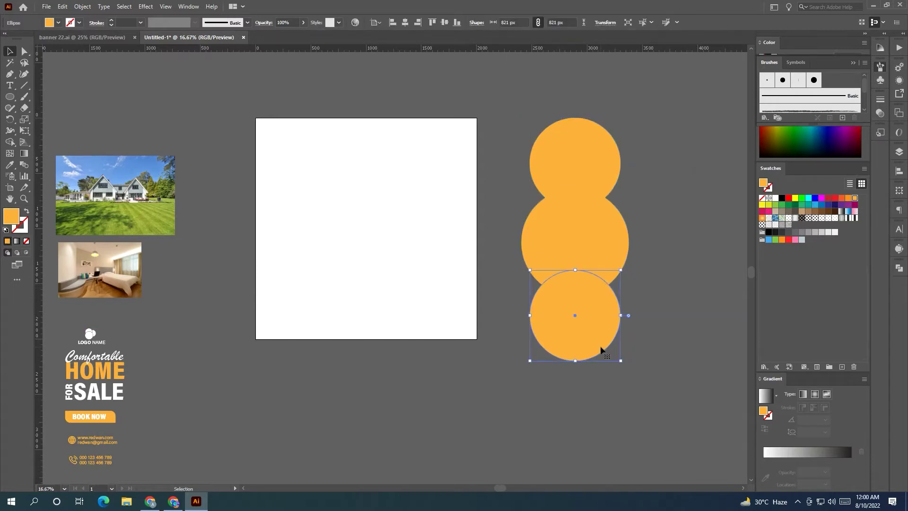
right_click(603, 225)
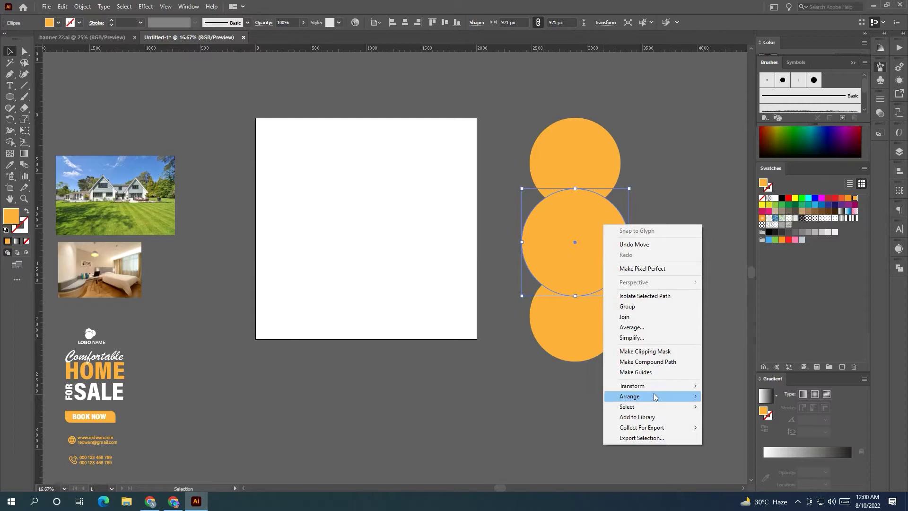
mouse_move(629, 396)
left_click(729, 396)
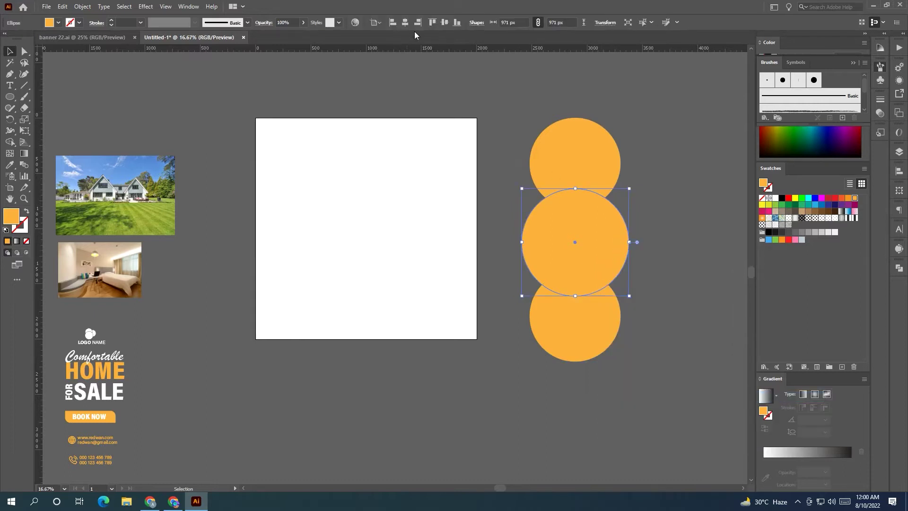
left_click(549, 167)
left_click(591, 262)
Step: Offset the middle circle's path outward and fill the offset shape white as a ring
left_click(82, 6)
mouse_move(92, 231)
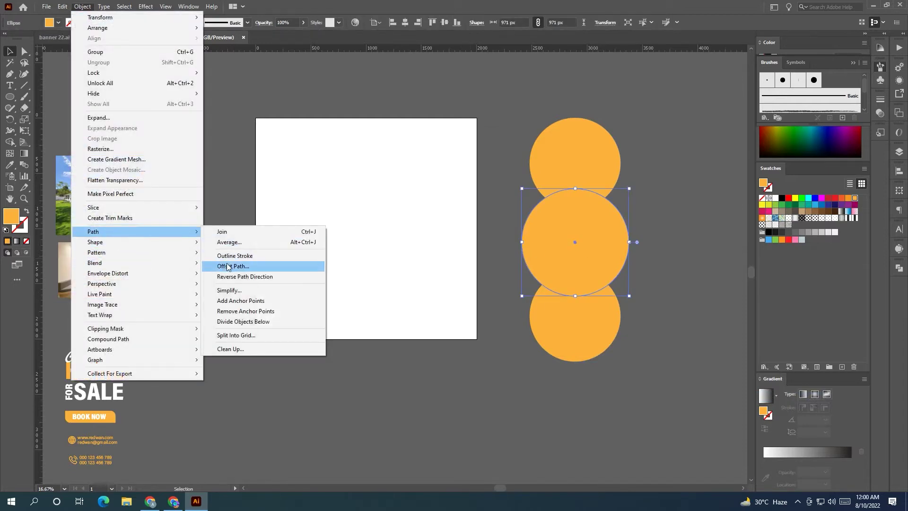
left_click(233, 266)
scroll(525, 261, "up", 10)
scroll(525, 261, "up", 9)
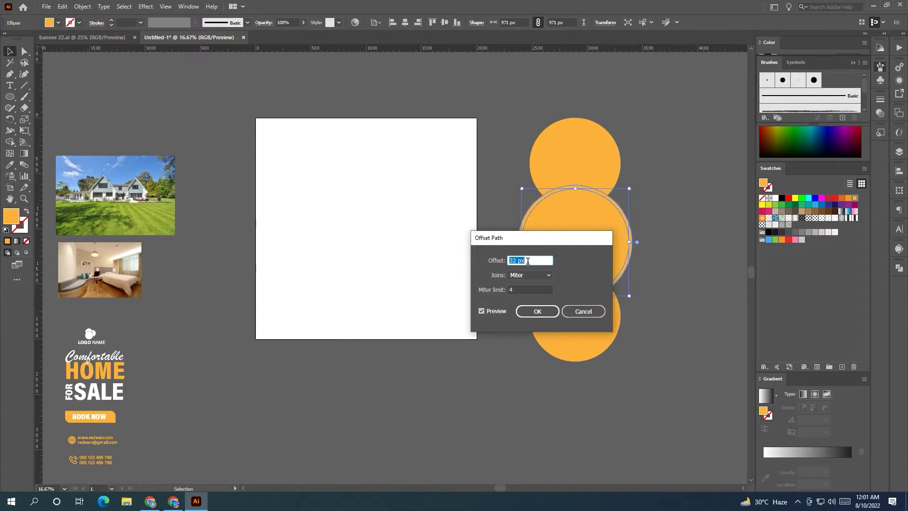
left_click(538, 311)
left_click(639, 248)
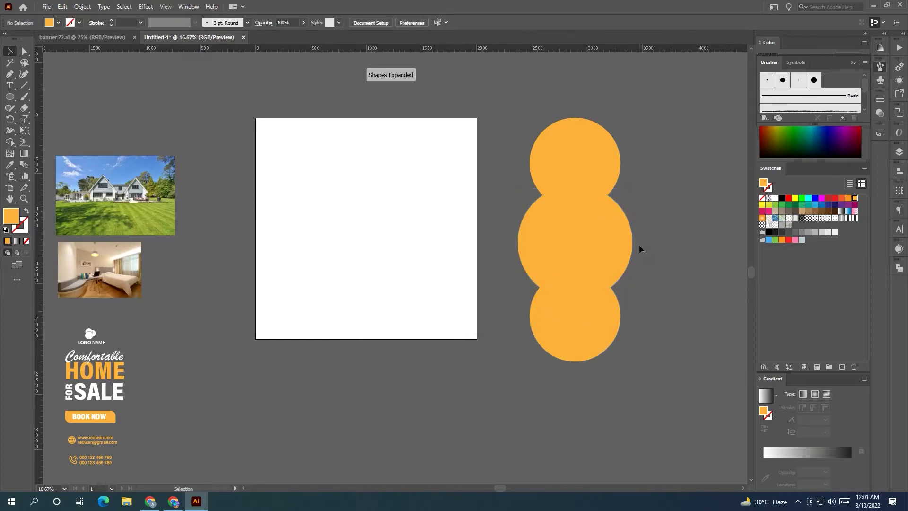
left_click(632, 249)
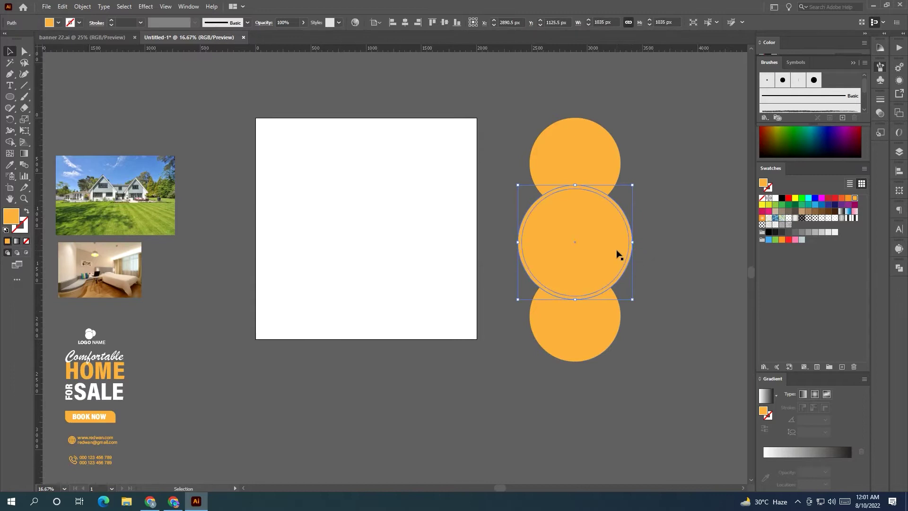
left_click(775, 198)
left_click(711, 208)
Step: Give the top and bottom circles a 28 px offset path filled white
left_click(615, 173)
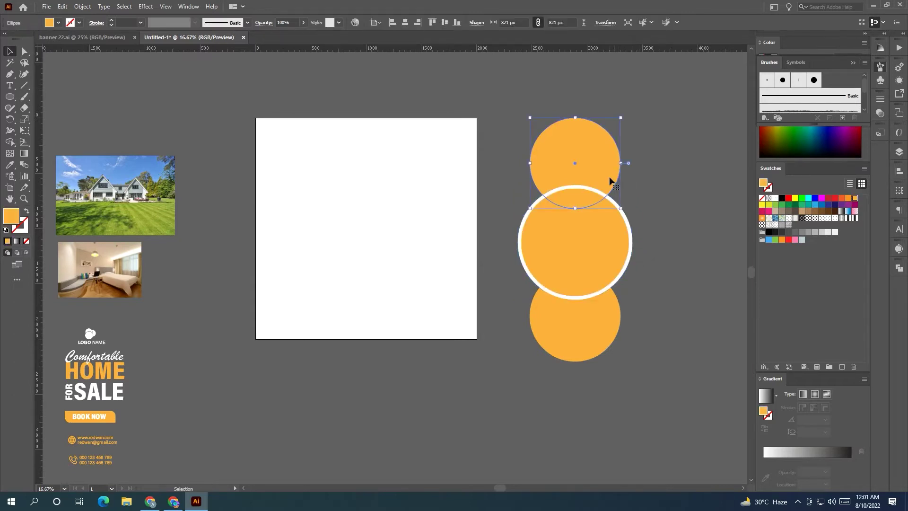
left_click(589, 324, "shift")
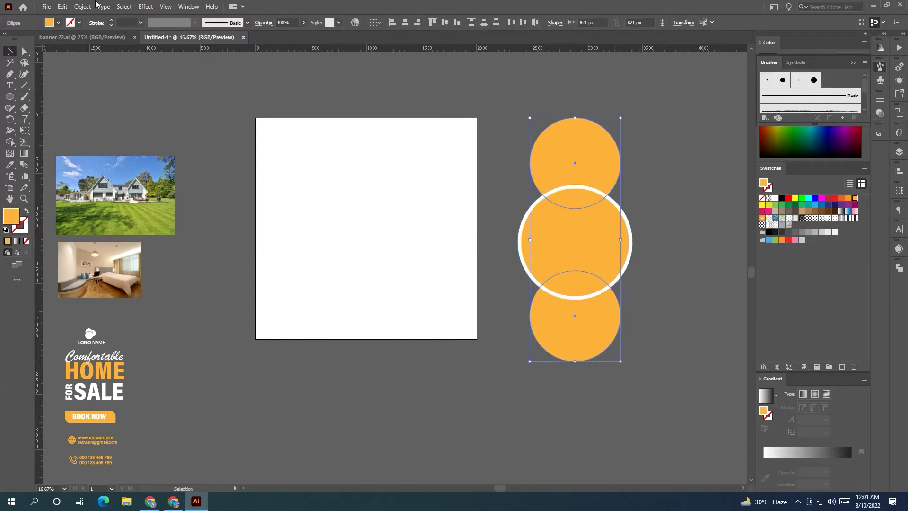
left_click(82, 7)
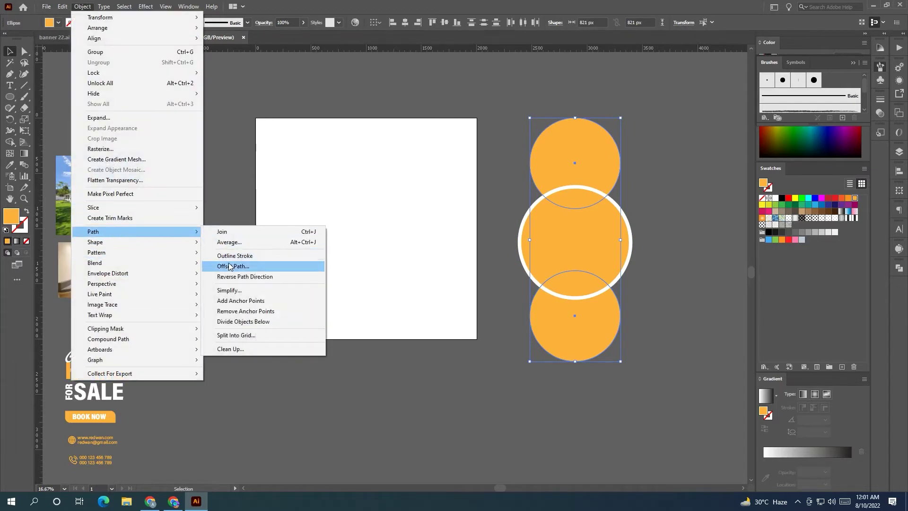
mouse_move(92, 231)
left_click(222, 267)
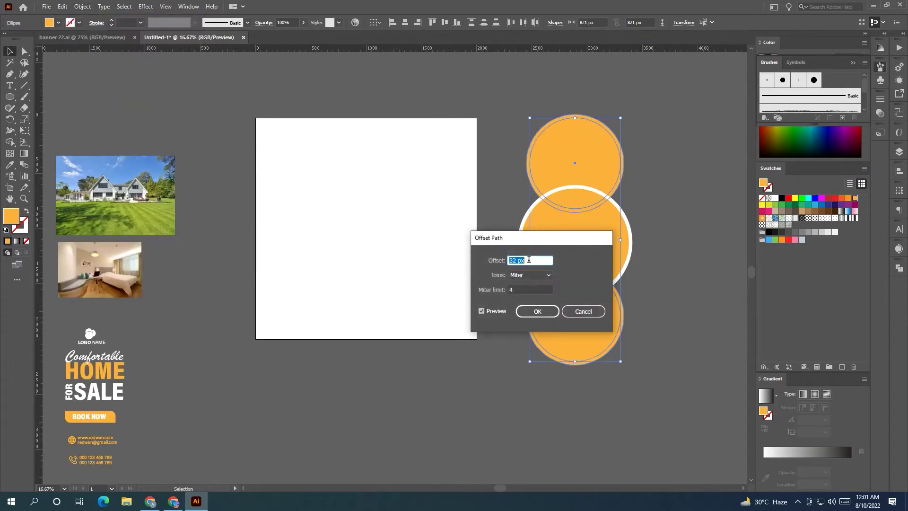
key("Down")
key("Down")
key("Down")
key("Down")
left_click(537, 311)
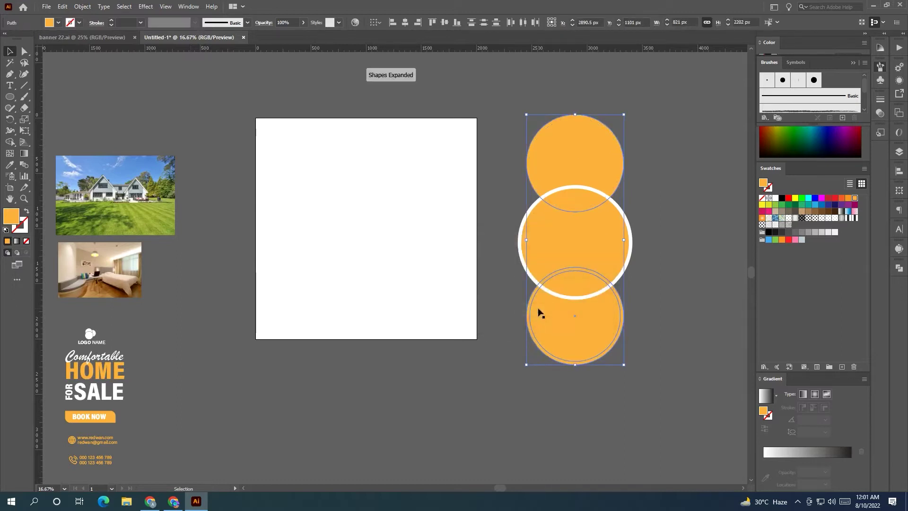
left_click(776, 198)
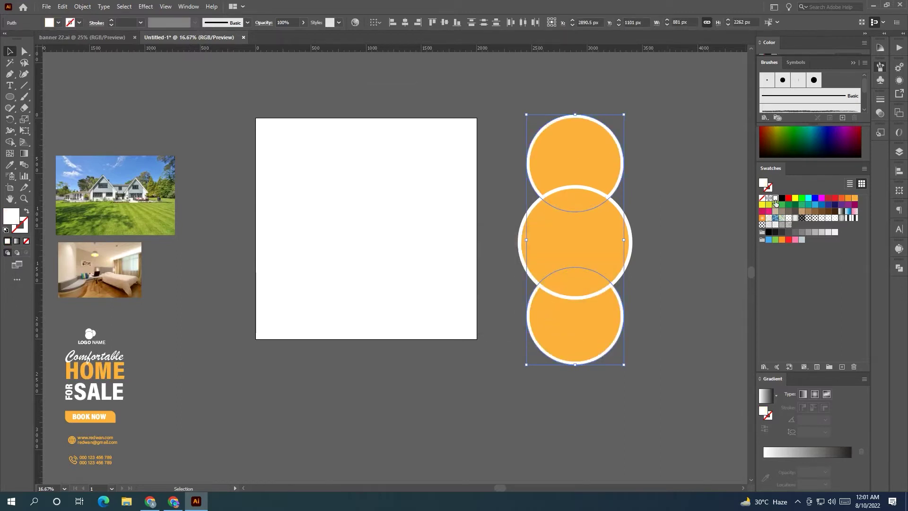
left_click(693, 220)
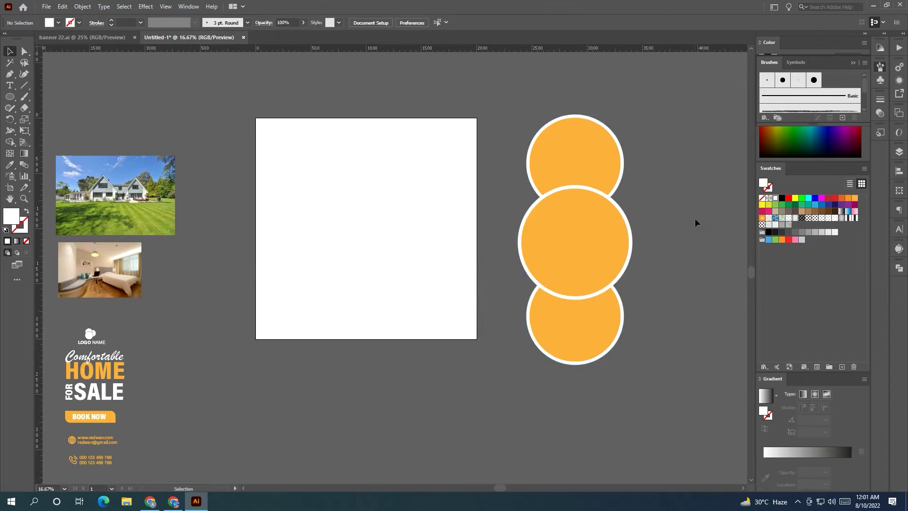
Step: Scale the three-circle group down to a smaller size
left_click_drag(597, 314, 645, 373)
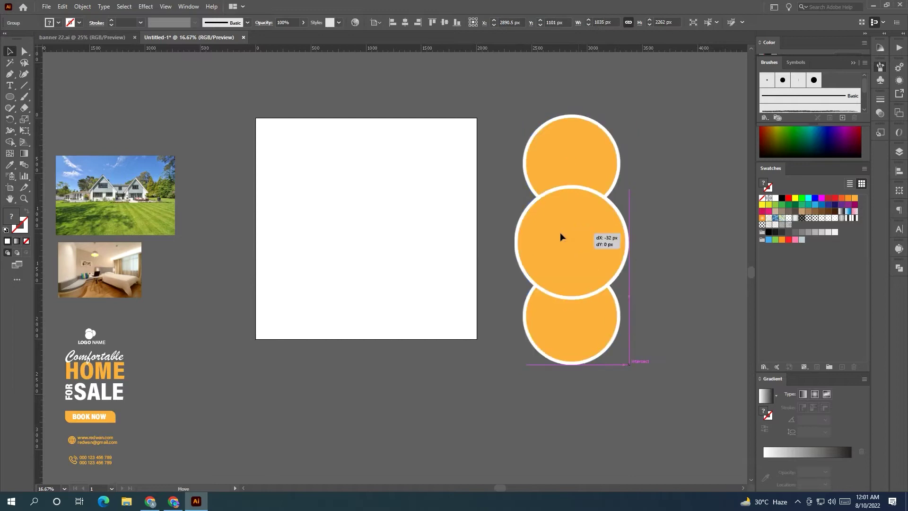
left_click_drag(561, 237, 499, 241)
left_click_drag(569, 115, 538, 182)
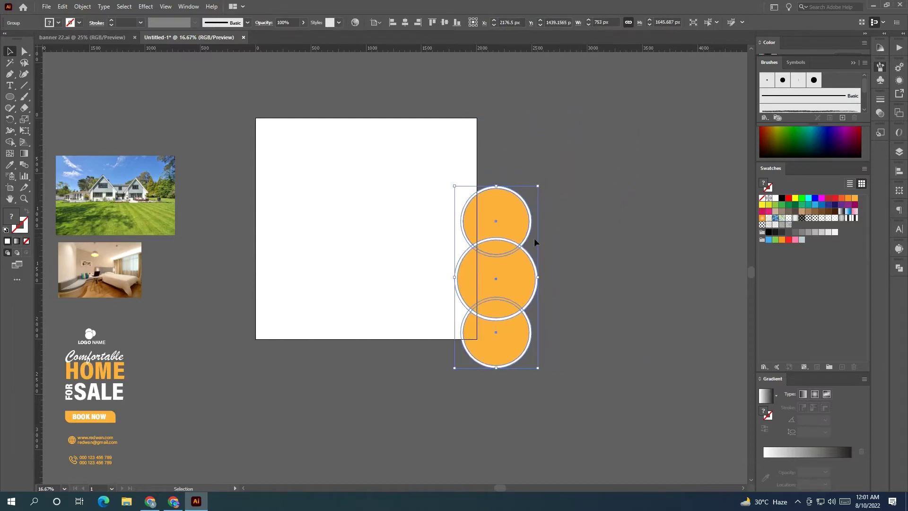
left_click_drag(537, 240, 602, 203)
left_click(643, 208)
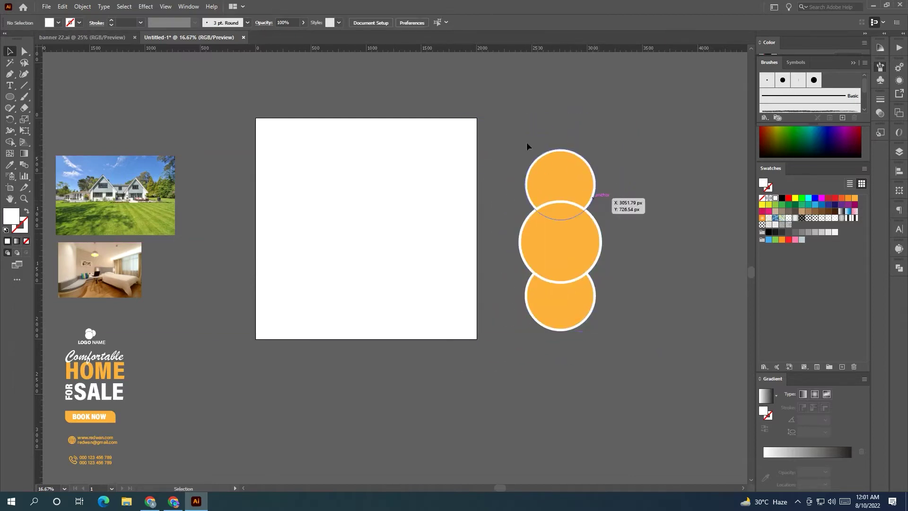
Step: Ungroup the circles and give all three a dark grey outline
left_click_drag(527, 146, 586, 266)
right_click(586, 266)
left_click(629, 345)
left_click(599, 306)
left_click(602, 250, "shift")
left_click(598, 195, "shift")
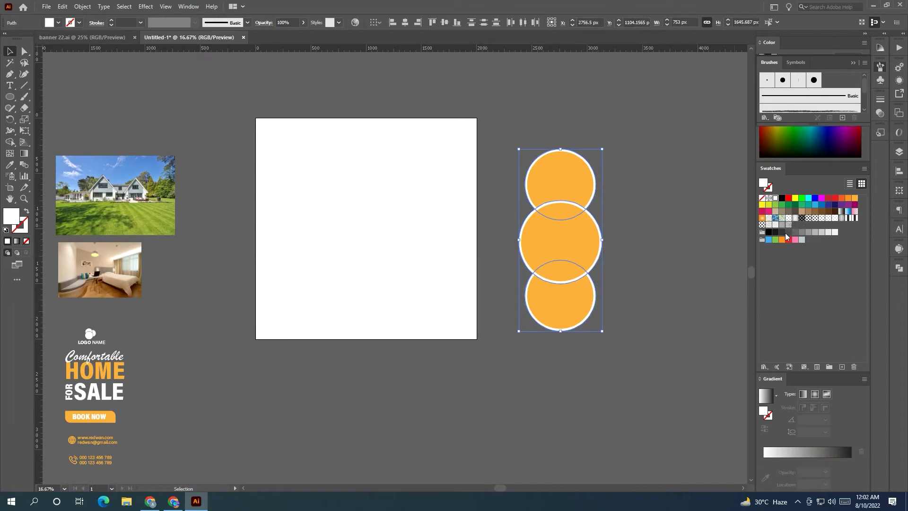
left_click(782, 232)
left_click(713, 233)
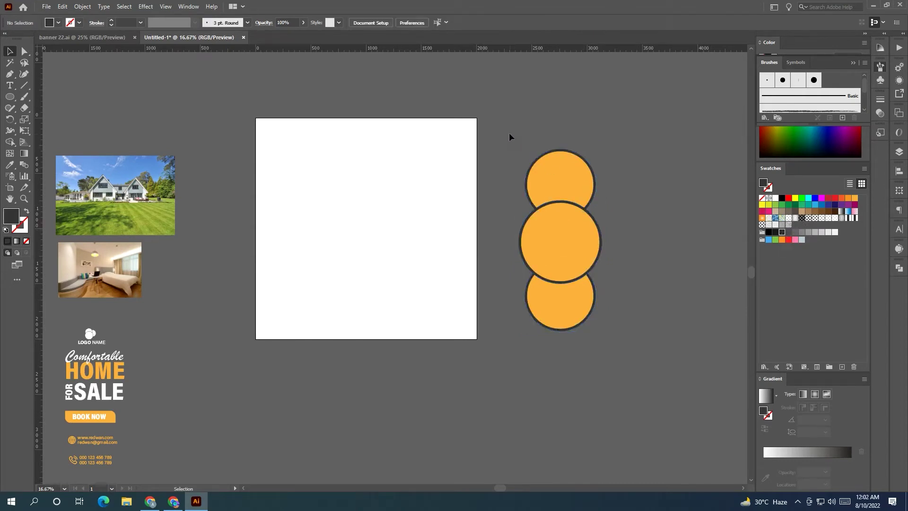
Step: Place the circle stack along the artboard's right side
mouse_move(564, 262)
left_mouse_down()
mouse_move(423, 241)
mouse_move(437, 243)
left_mouse_up()
left_click(552, 256)
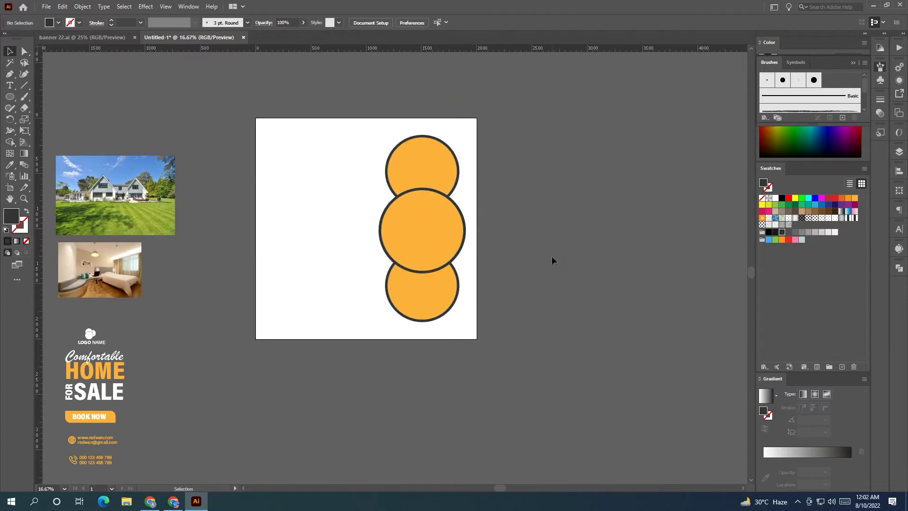
scroll(326, 268, "up", 1)
left_click_drag(326, 268, 413, 274)
Step: Move the house photo onto the artboard, ungroup the circles and bring the middle one forward
scroll(413, 274, "down", 1)
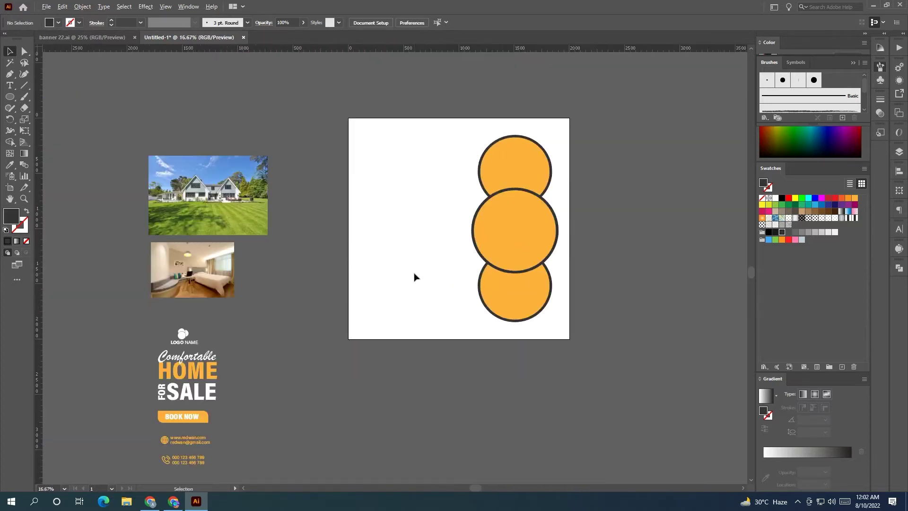
mouse_move(243, 222)
left_mouse_down()
mouse_move(390, 312)
mouse_move(368, 246)
mouse_move(396, 246)
left_mouse_up()
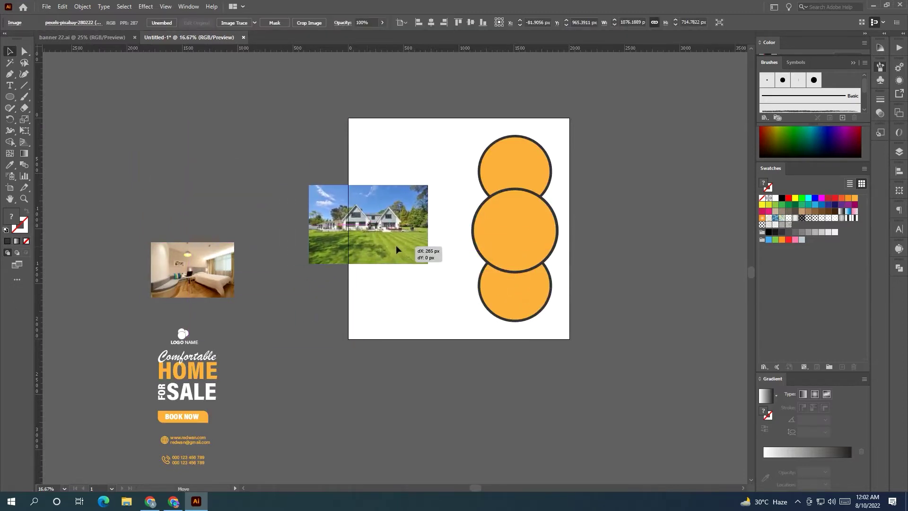
left_click(501, 246)
right_click(501, 246)
left_click(528, 338)
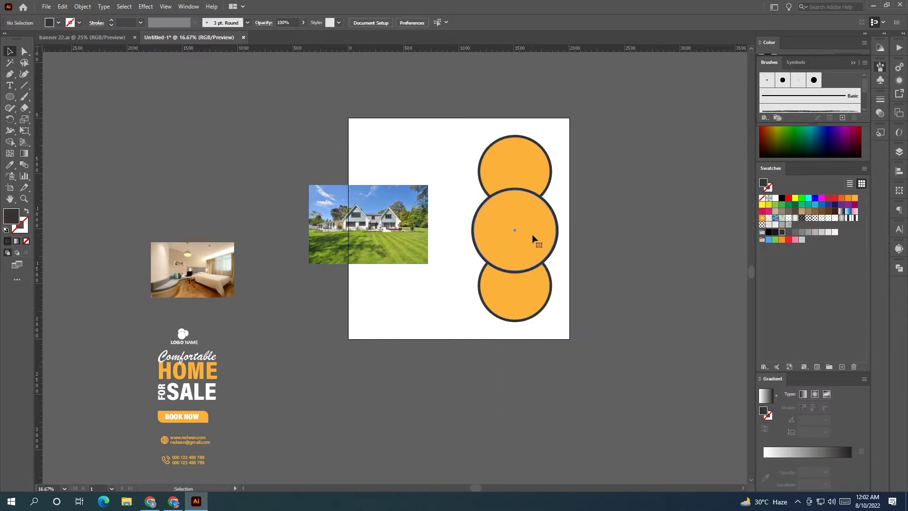
left_click(532, 234)
right_click(532, 234)
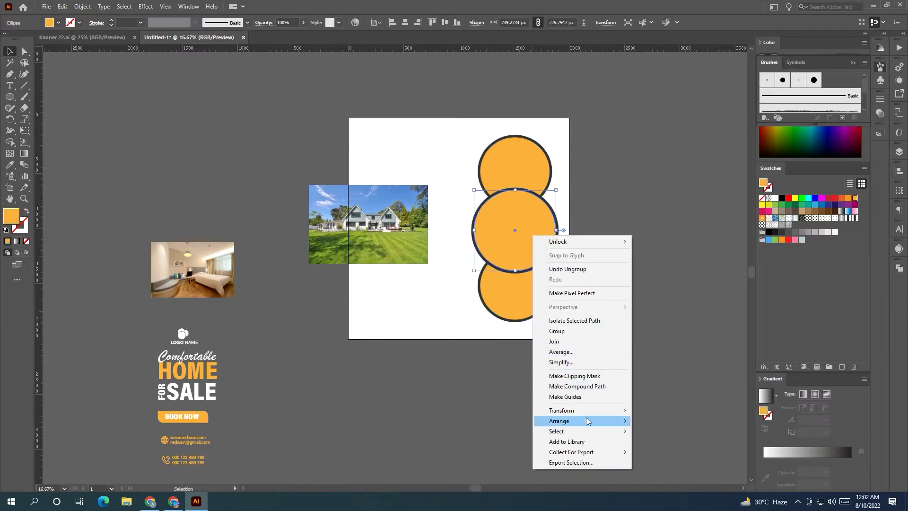
left_click(473, 331)
Step: Put the house photo behind the middle circle, centred over it
left_click_drag(347, 245, 320, 244)
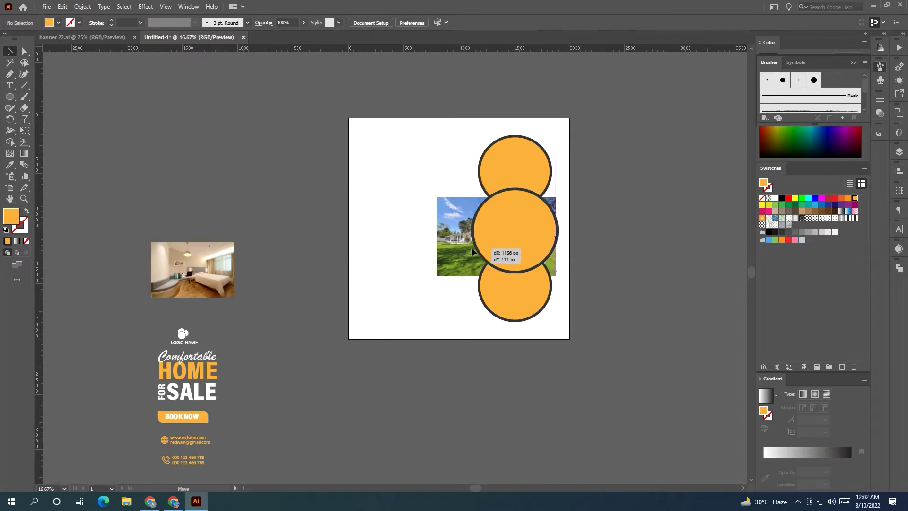
right_click(320, 243)
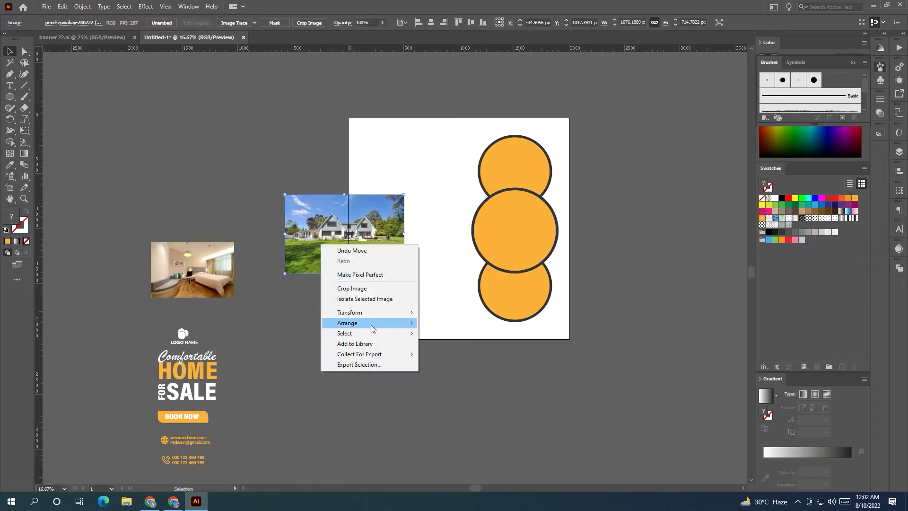
left_click(450, 323)
right_click(508, 252)
left_click(616, 433)
left_click_drag(390, 231, 508, 229)
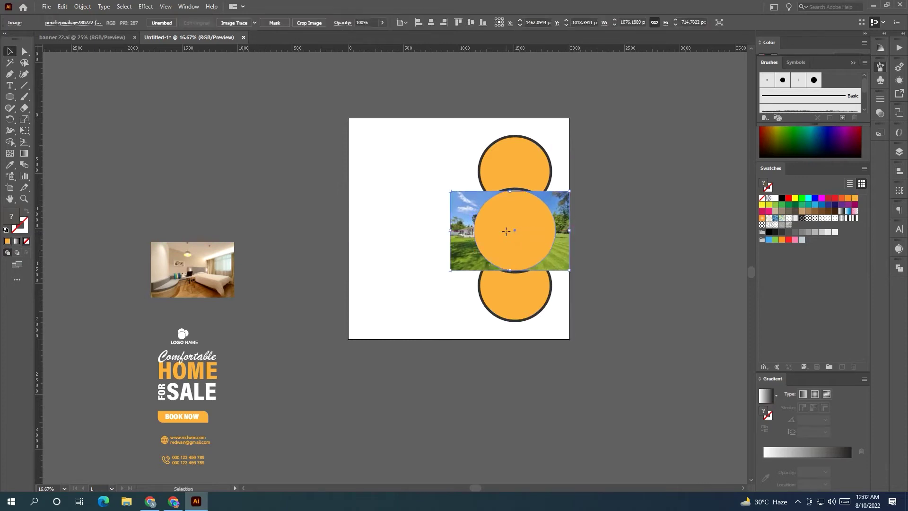
Step: Set the middle circle to 85% opacity and size the house photo to cover it
left_click(290, 23)
type("85")
key("Return")
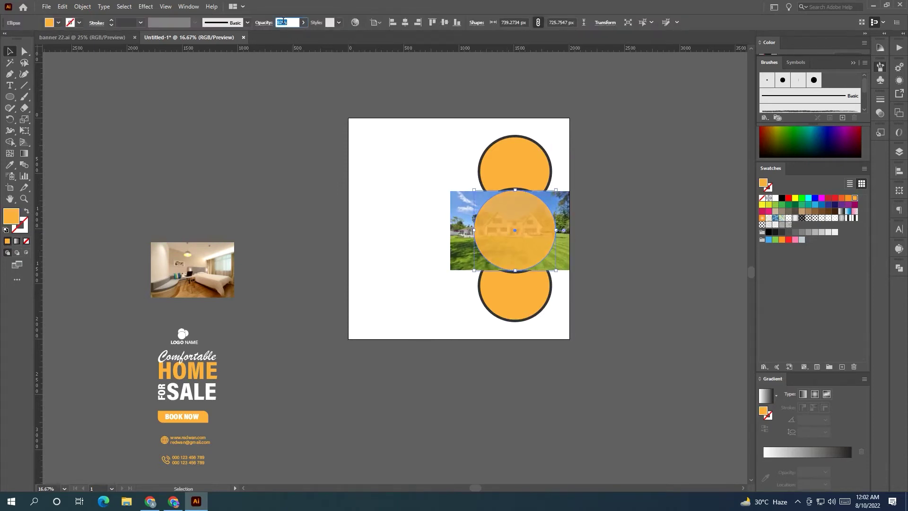
scroll(597, 253, "up", 2, "alt")
scroll(595, 248, "up", 1, "alt")
mouse_move(501, 252)
left_mouse_down()
mouse_move(508, 255)
mouse_move(504, 244)
left_mouse_up()
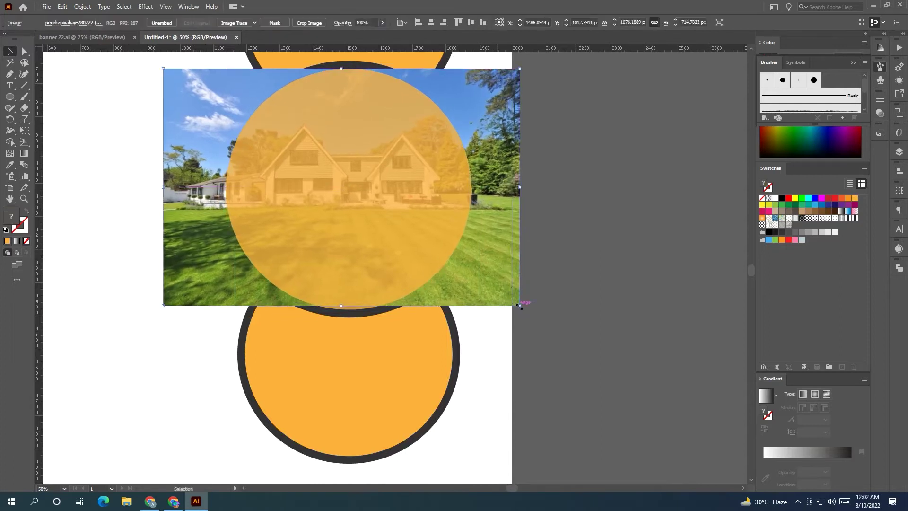
left_click_drag(520, 306, 526, 312)
left_click_drag(484, 283, 478, 283)
Step: Clip the house photo into the middle circle with Ctrl+7
left_click(444, 246, "shift")
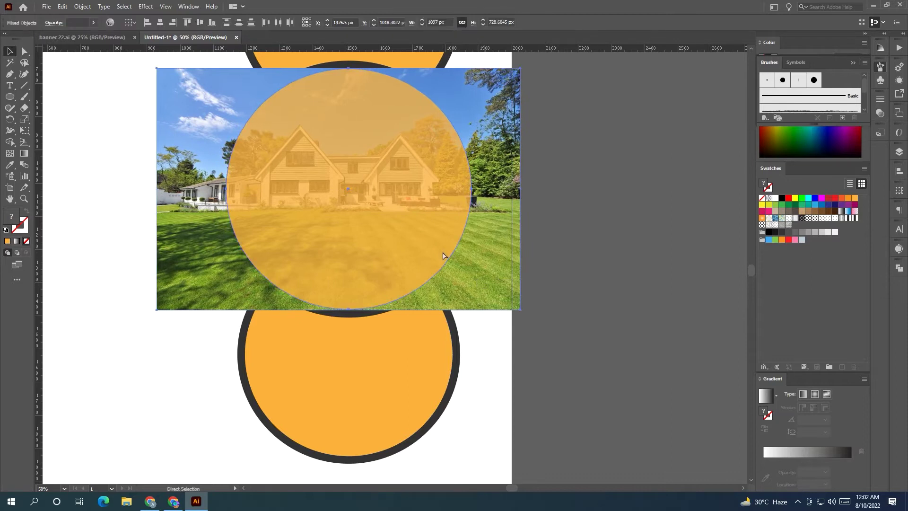
key("ctrl+7")
left_click(550, 276)
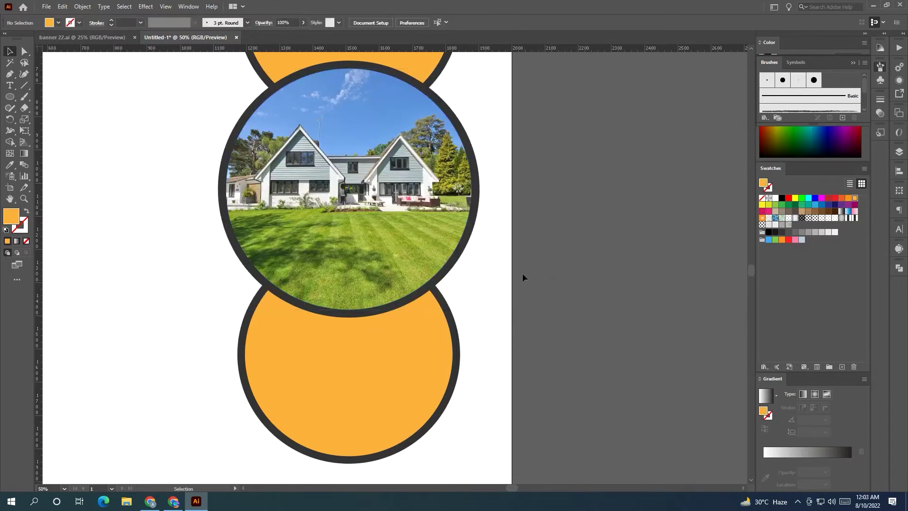
scroll(482, 279, "down", 1)
scroll(483, 278, "up", 2)
scroll(473, 279, "down", 1)
scroll(334, 287, "down", 2)
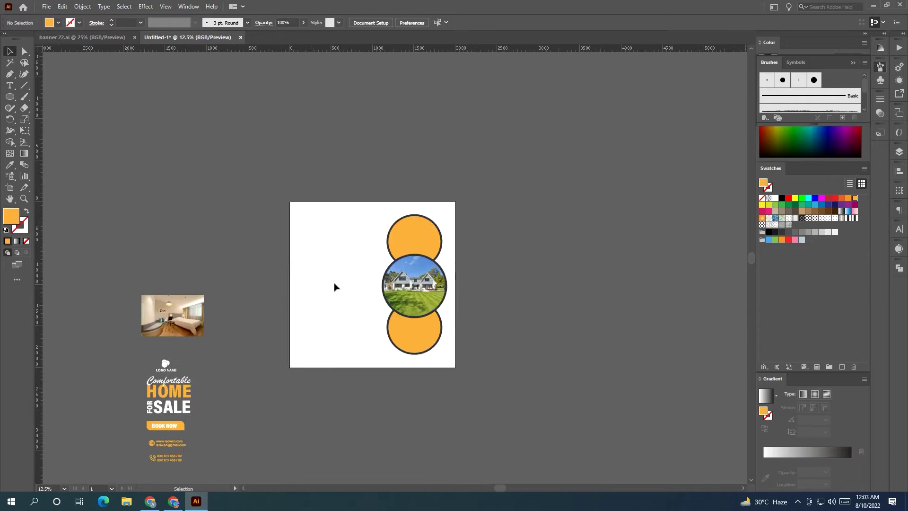
Step: Place the bedroom photo behind the bottom circle and enlarge it
left_click_drag(197, 330, 506, 371)
scroll(493, 359, "up", 4)
right_click(423, 338)
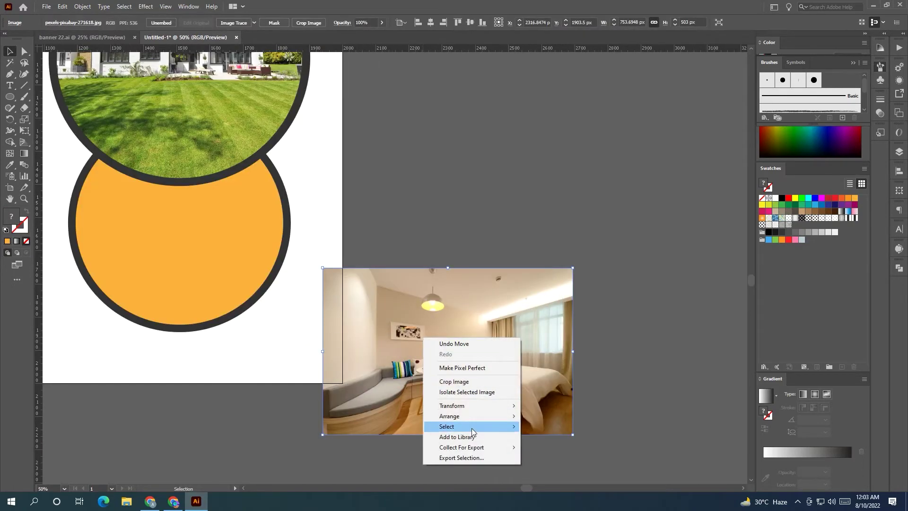
left_click(544, 416)
left_click(273, 253)
right_click(272, 250)
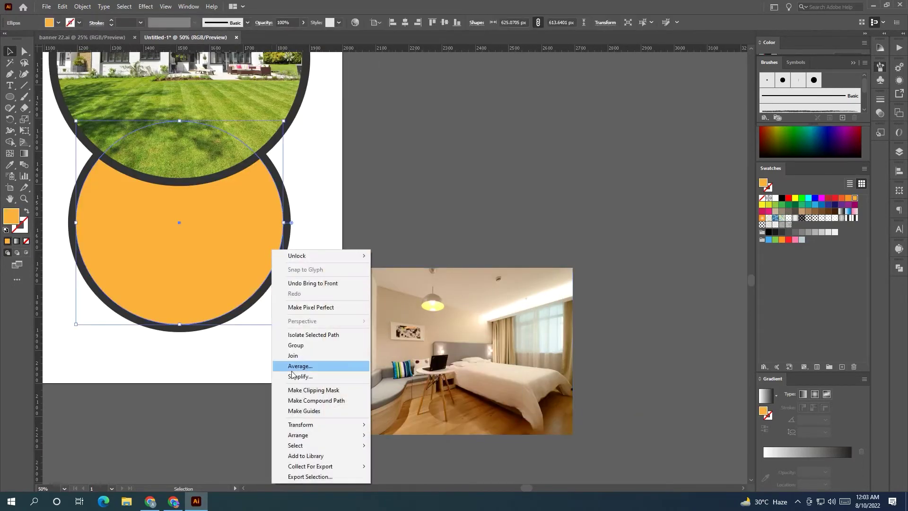
left_click(397, 430)
mouse_move(457, 411)
left_mouse_down()
mouse_move(242, 316)
mouse_move(196, 270)
left_mouse_up()
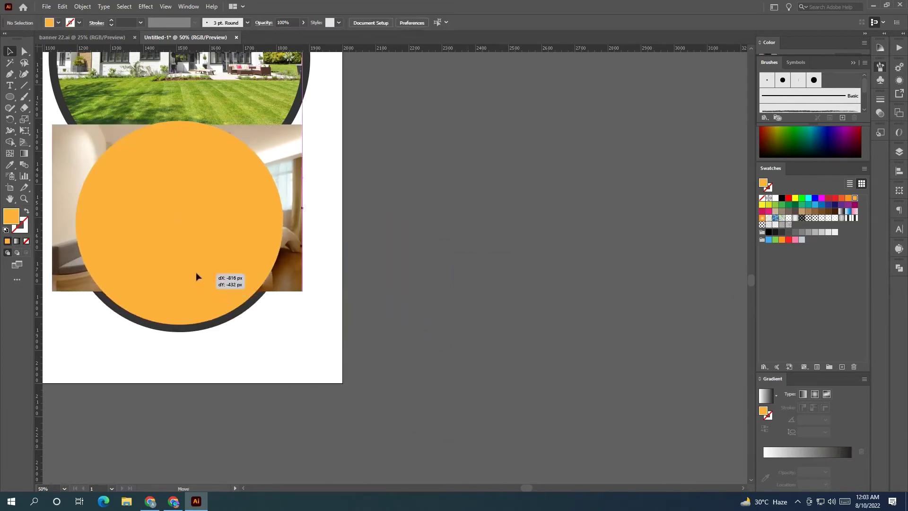
left_click_drag(302, 287, 362, 352)
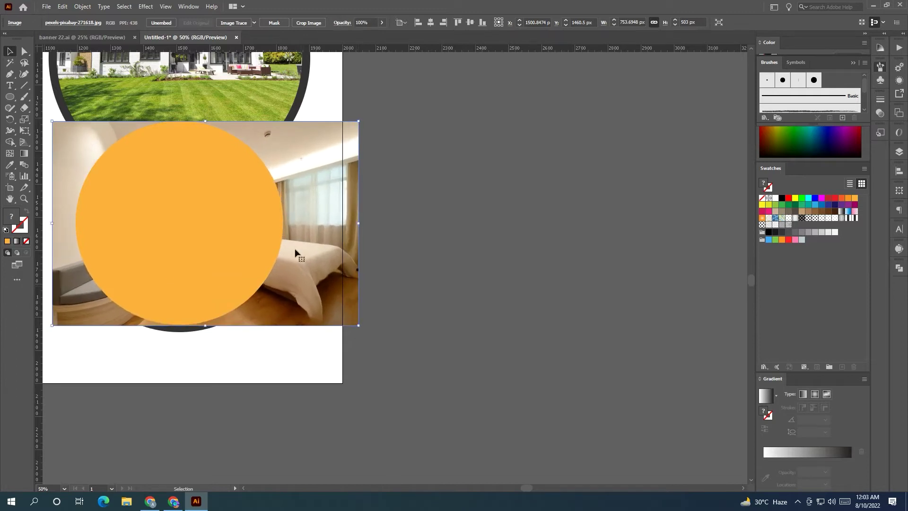
Step: Set the bottom circle to 73% opacity and line the bedroom photo up beneath it
left_click(222, 180)
left_click(279, 23)
type("73")
key("Return")
left_click(405, 260)
mouse_move(325, 262)
left_mouse_down()
mouse_move(264, 271)
mouse_move(279, 271)
left_mouse_up()
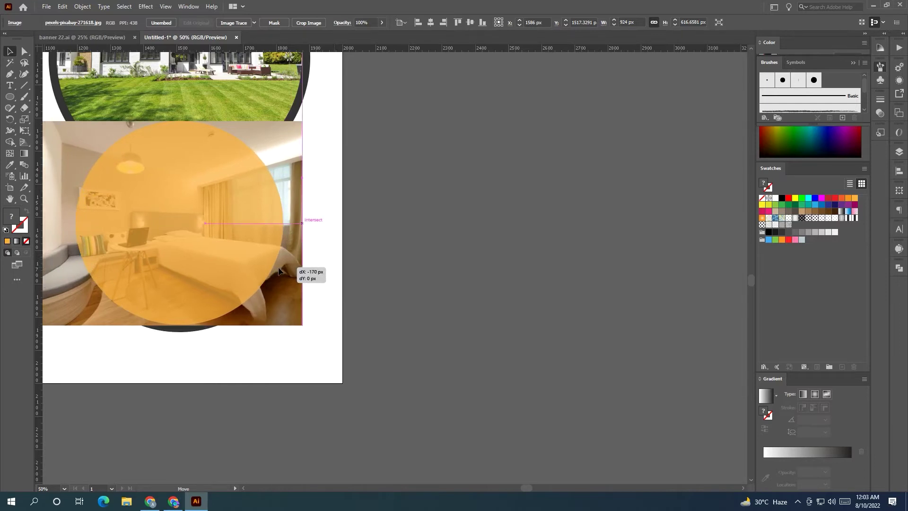
left_click_drag(279, 271, 279, 271)
key("Up")
key("Up")
key("Up")
key("Up")
key("Up")
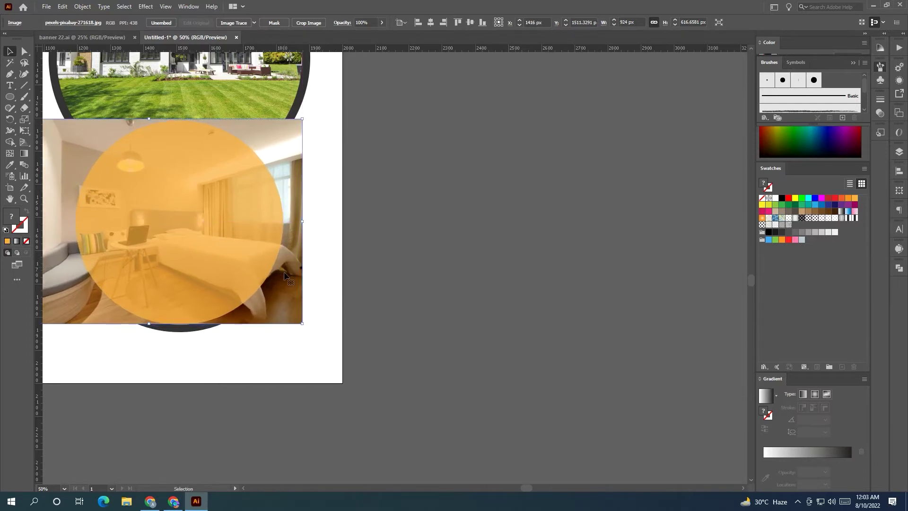
key("Down")
key("Down")
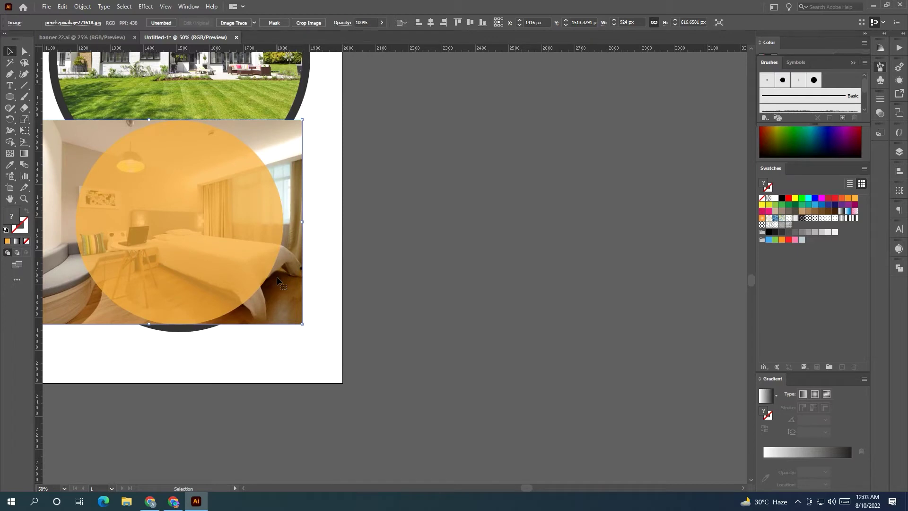
Step: Clip the bedroom photo into the bottom circle with Ctrl+7
left_click(268, 275, "shift")
key("ctrl+7")
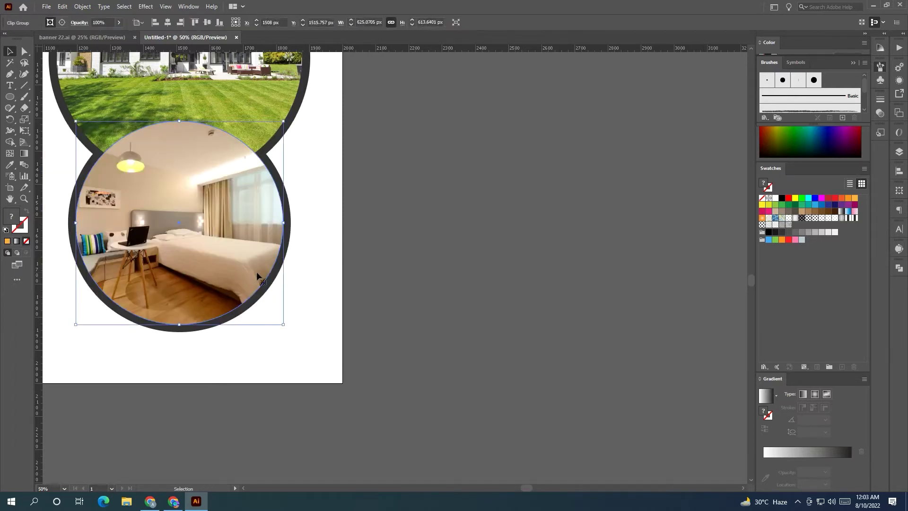
left_click(347, 246)
scroll(369, 182, "up", 2)
scroll(369, 182, "up", 2)
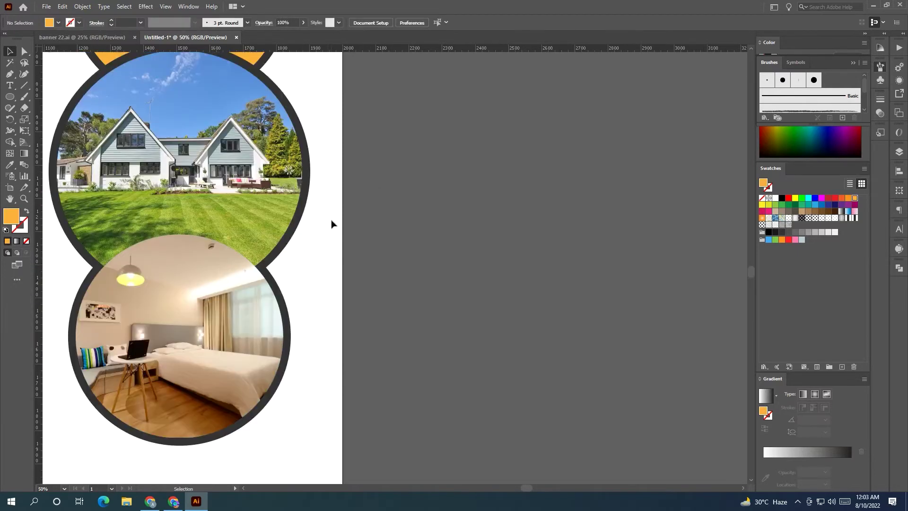
Step: Bring the house photo circle in front of the bedroom circle
left_click_drag(281, 206, 275, 199)
right_click(275, 199)
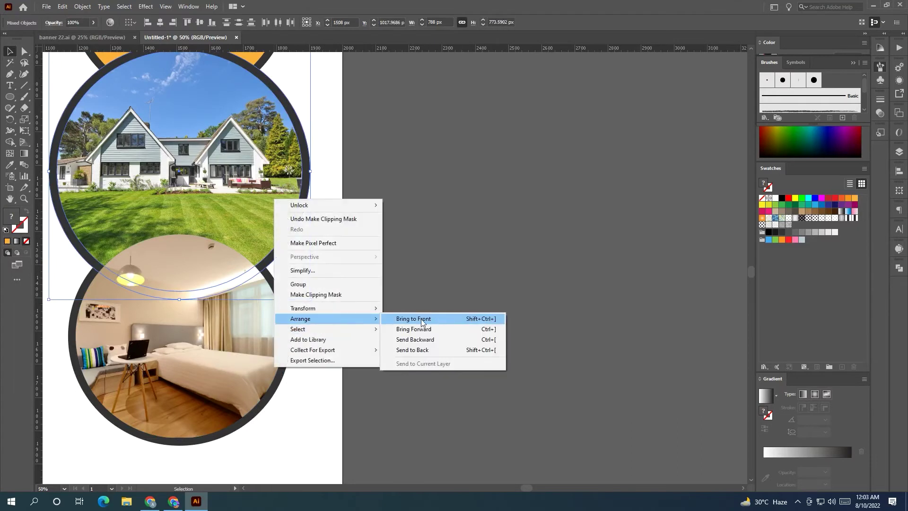
left_click(416, 318)
left_click(308, 273)
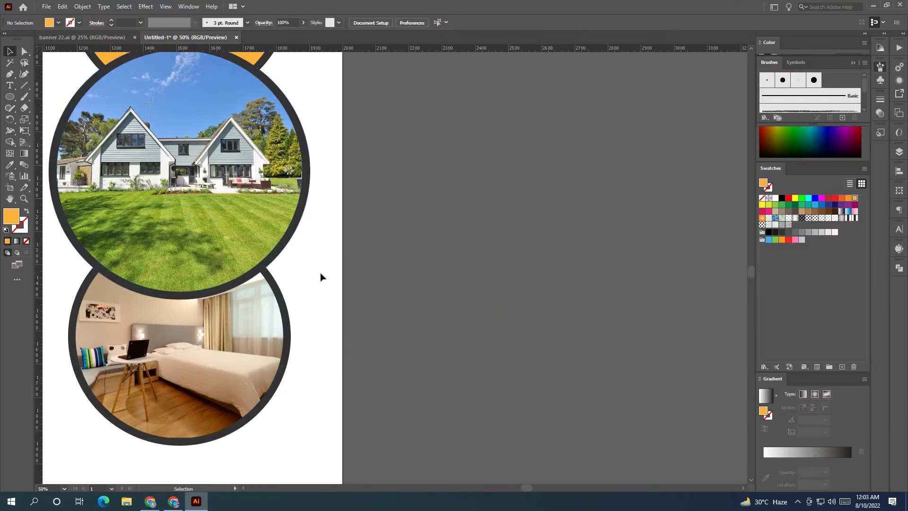
Step: Move the 'Comfortable HOME FOR SALE' text artwork from the pasteboard up beside the artboard
scroll(345, 291, "down", 1, "alt")
scroll(359, 284, "up", 3)
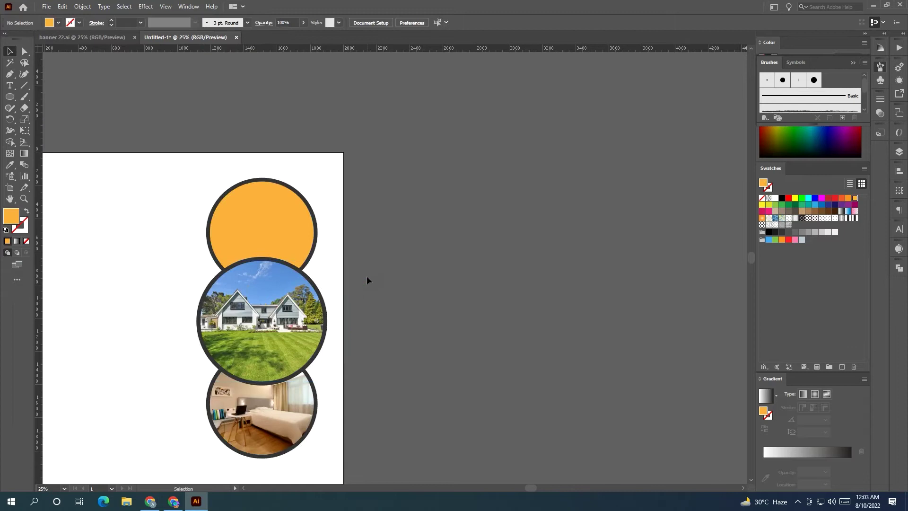
scroll(367, 276, "up", 1)
left_click(282, 254)
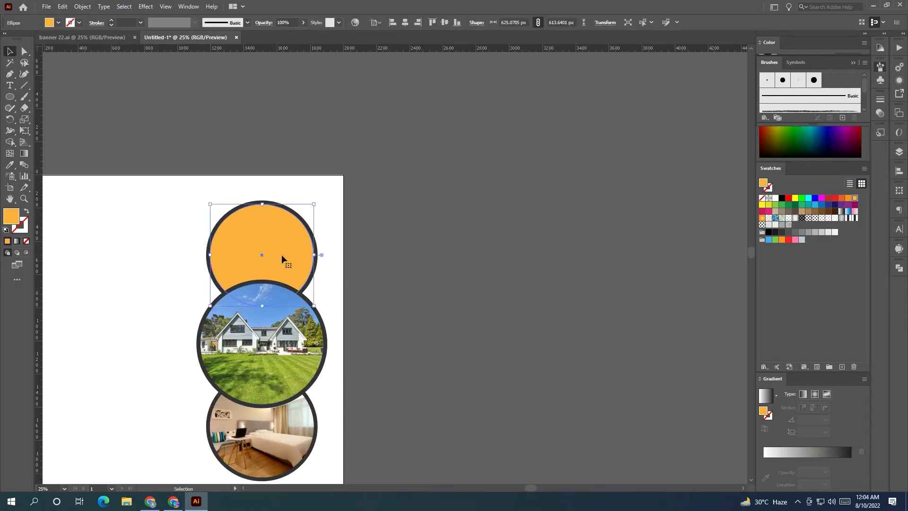
scroll(387, 277, "down", 1, "alt")
left_click_drag(386, 276, 501, 235)
left_click(501, 235)
scroll(326, 258, "down", 1)
left_click_drag(77, 418, 181, 212)
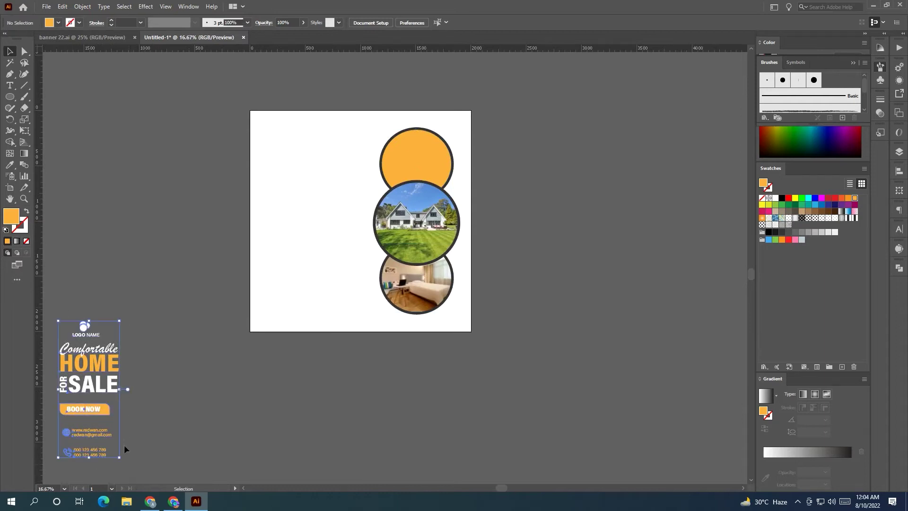
left_click(192, 316)
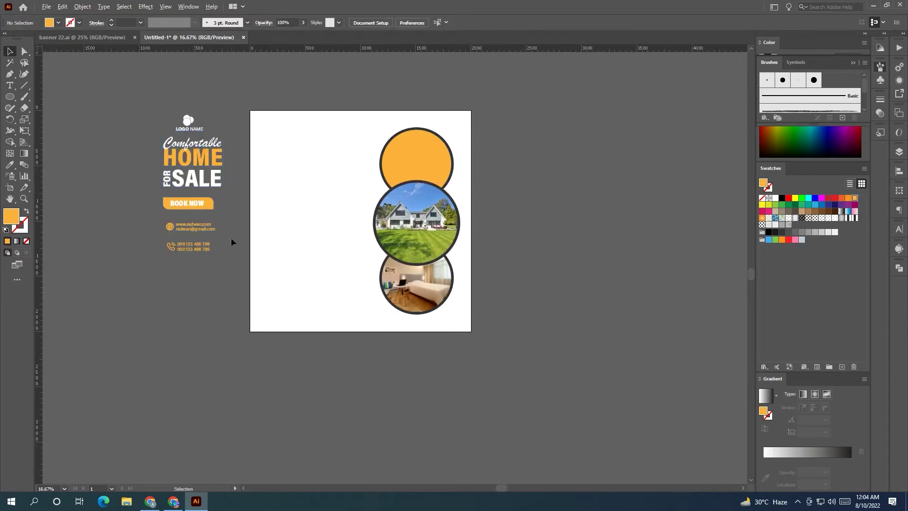
Step: Select the white background square
scroll(231, 238, "up", 1, "alt")
scroll(232, 239, "up", 1)
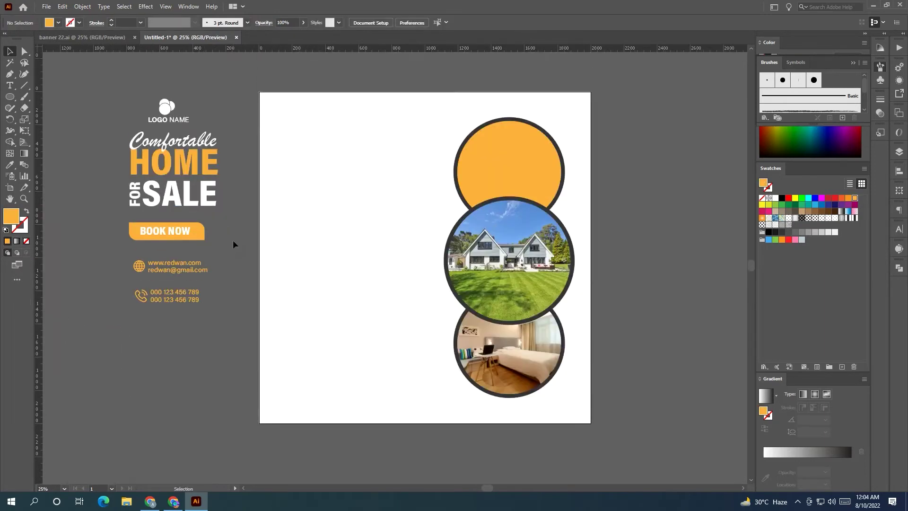
left_click(318, 326)
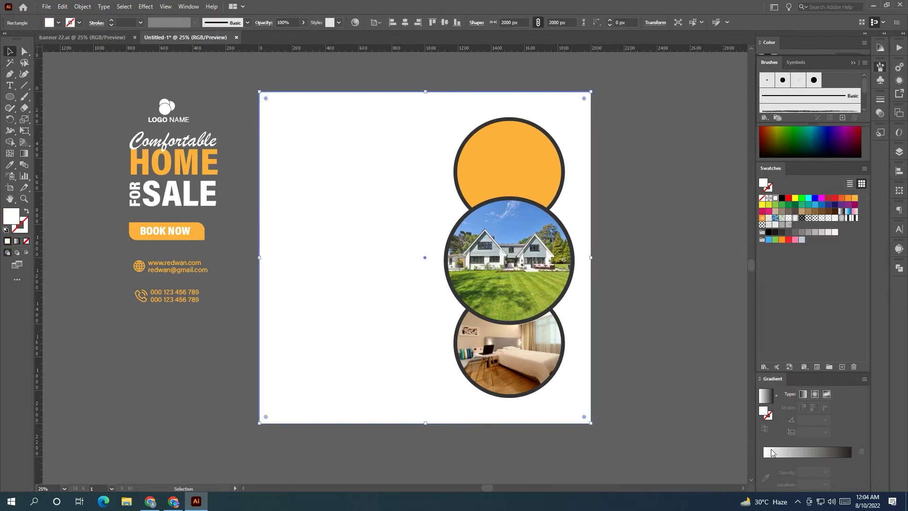
Step: Fill the background with a linear gradient from sampled blue on the left to white on the right
left_click(772, 452)
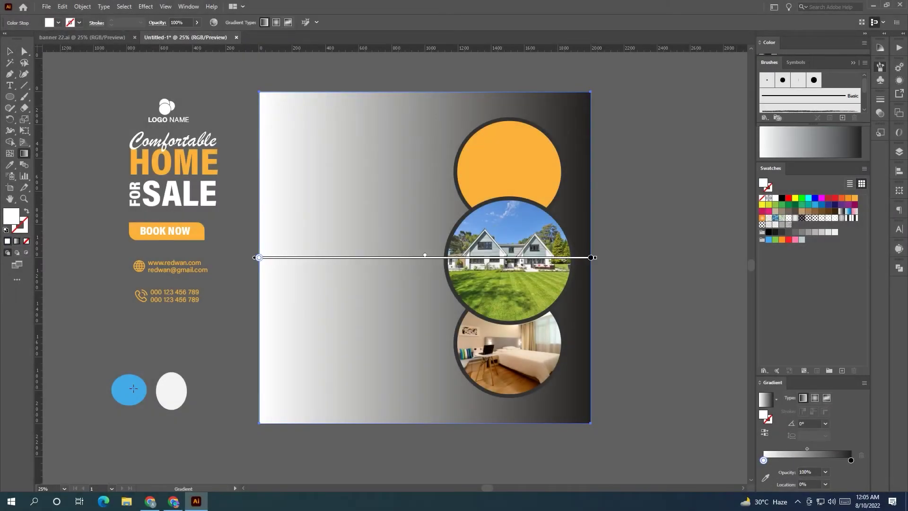
left_click(766, 478)
left_click(123, 391)
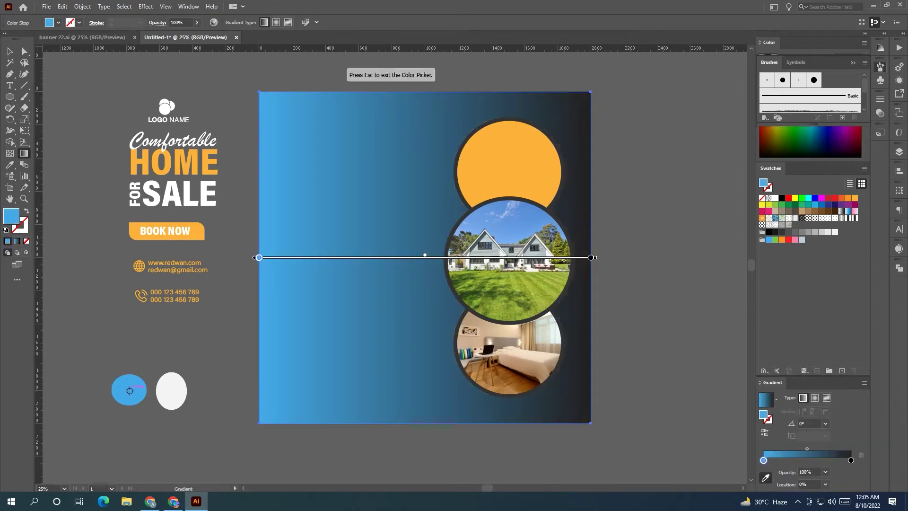
left_click(851, 460)
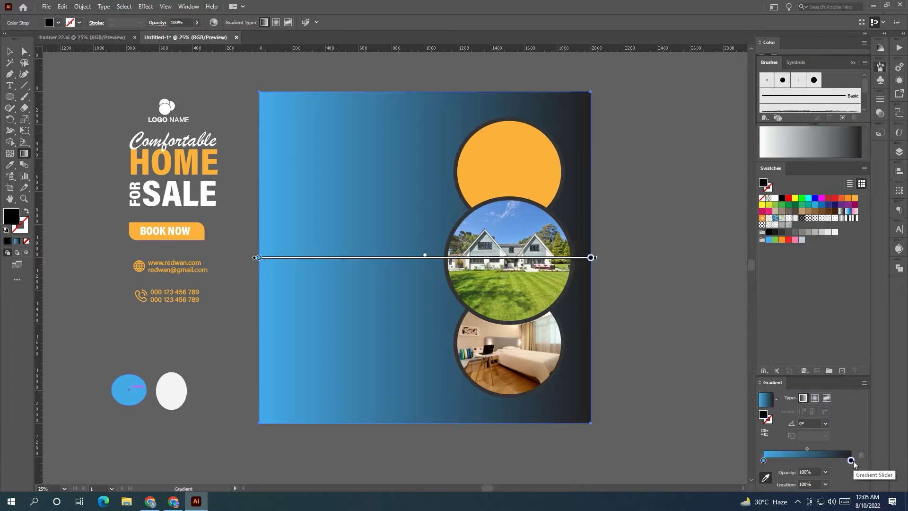
left_click(173, 393)
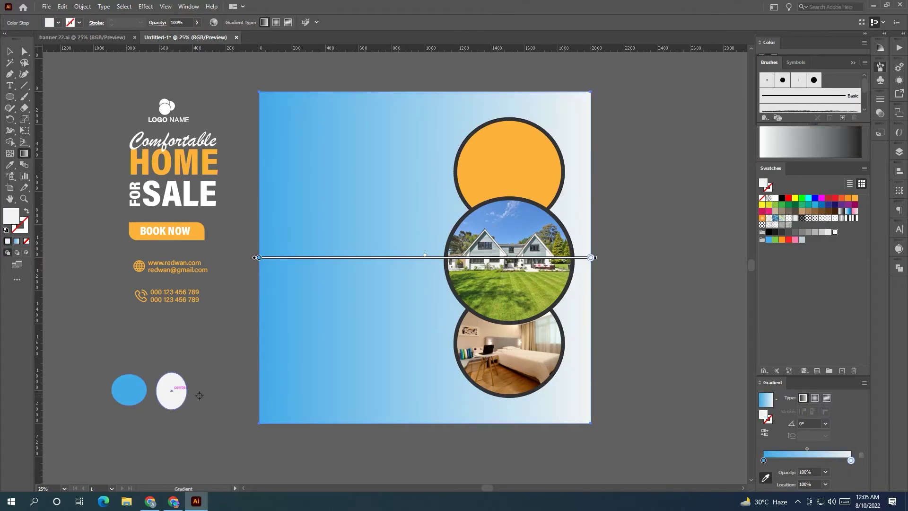
left_click(9, 51)
Step: Delete the blue and white sample circles
left_click(100, 67)
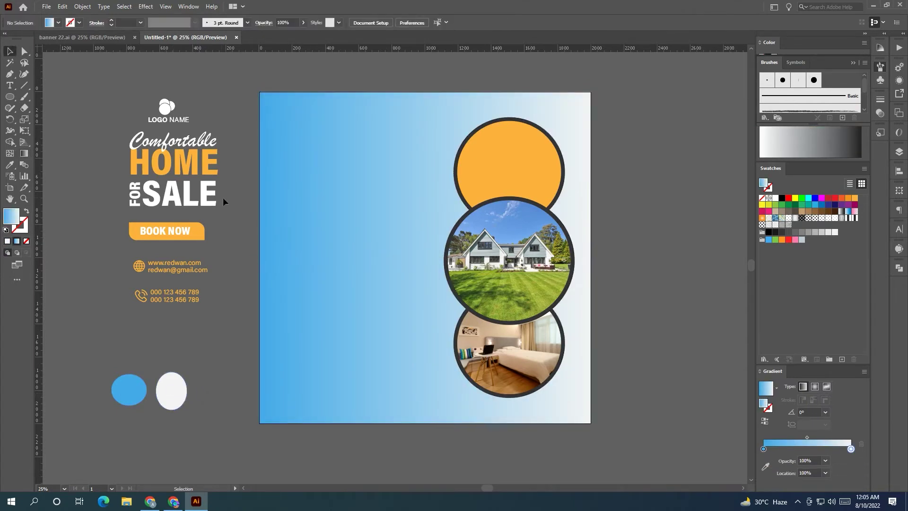
scroll(332, 254, "down", 1)
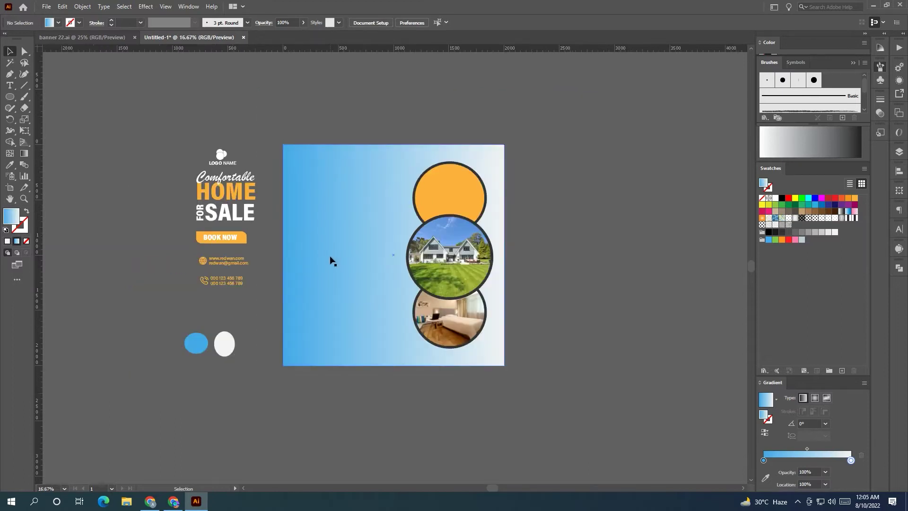
left_click(232, 351)
key("Delete")
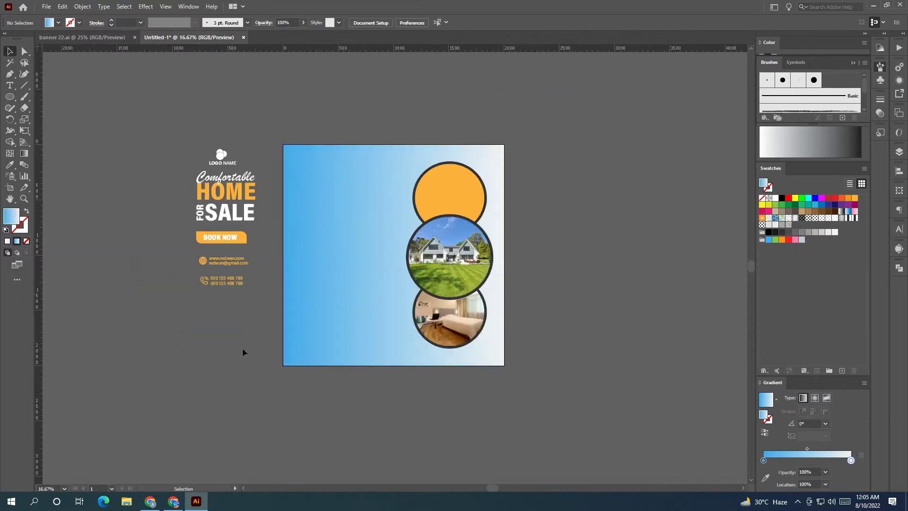
Step: Move the logo onto the artboard's top-left area
scroll(261, 326, "up", 1)
left_click_drag(250, 273, 223, 322)
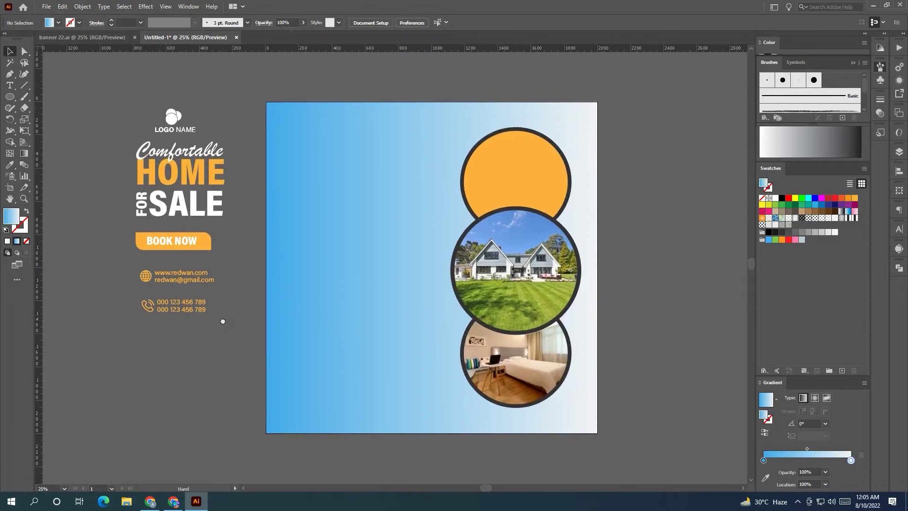
mouse_move(174, 117)
left_mouse_down()
mouse_move(324, 140)
mouse_move(359, 175)
mouse_move(329, 149)
left_mouse_up()
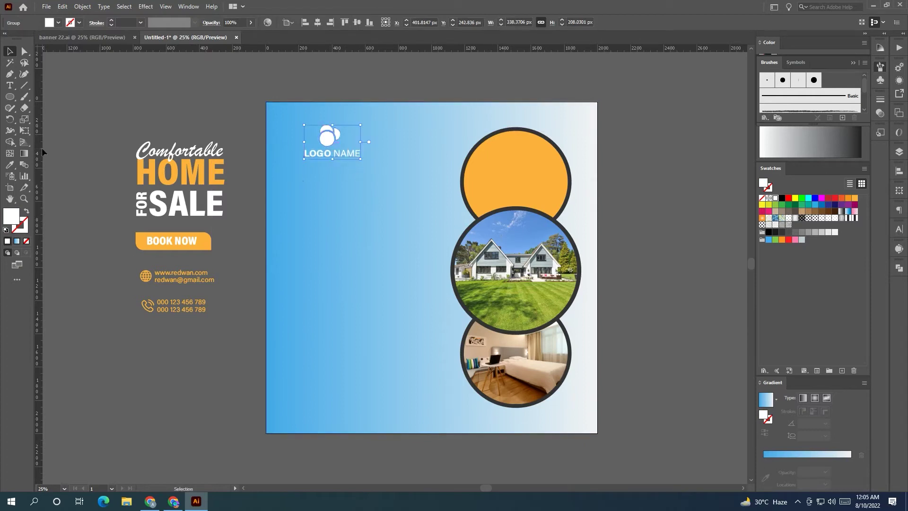
Step: Draw a small white square at top left and an orange copy at bottom right
left_click_drag(13, 99, 28, 97)
mouse_move(227, 101)
left_mouse_down()
mouse_move(254, 127)
mouse_move(285, 120)
mouse_move(589, 426)
left_mouse_up()
key("v")
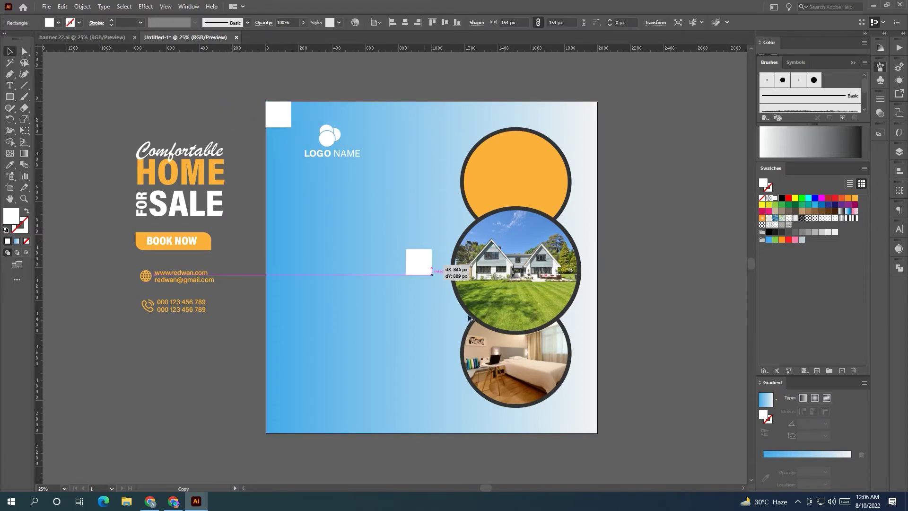
left_click(848, 198)
left_click(699, 287)
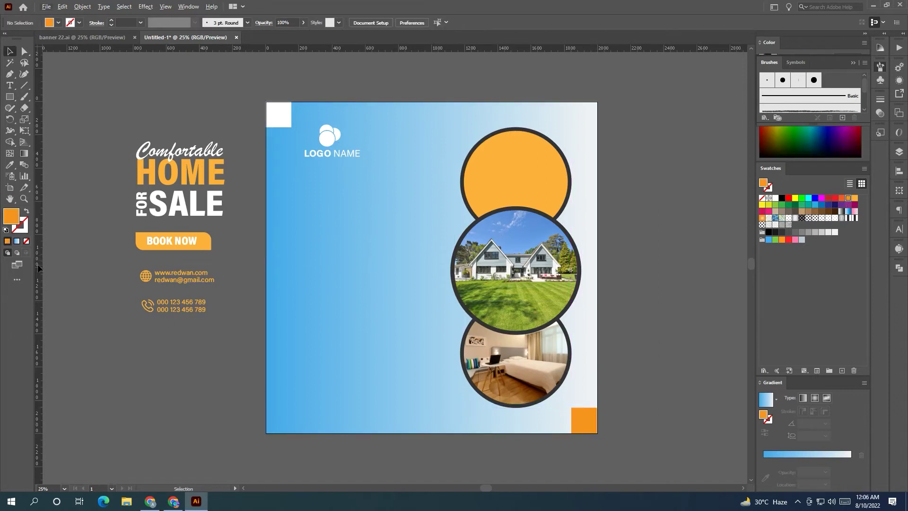
Step: Add guides along the white square's right and bottom edges
left_click_drag(293, 290, 293, 284)
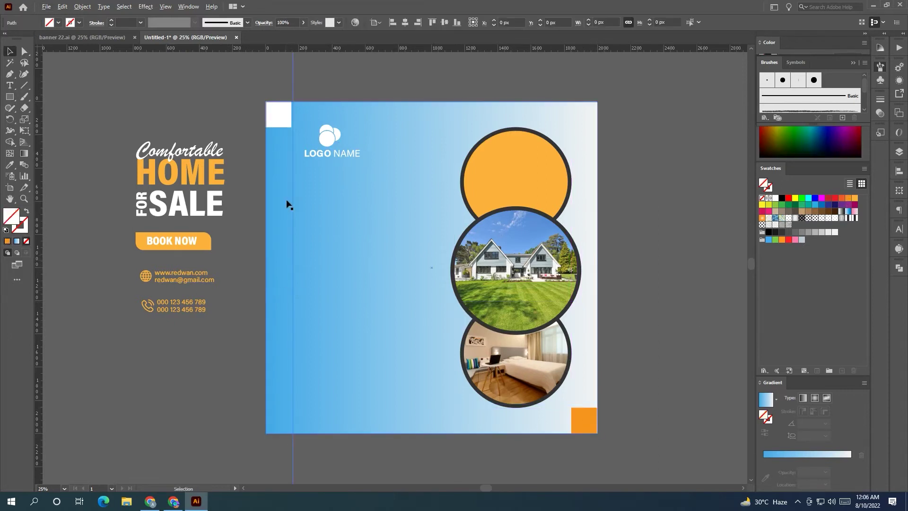
scroll(293, 137, "up", 5)
mouse_move(282, 120)
left_mouse_down()
mouse_move(267, 121)
mouse_move(282, 156)
left_mouse_up()
scroll(269, 94, "up", 4)
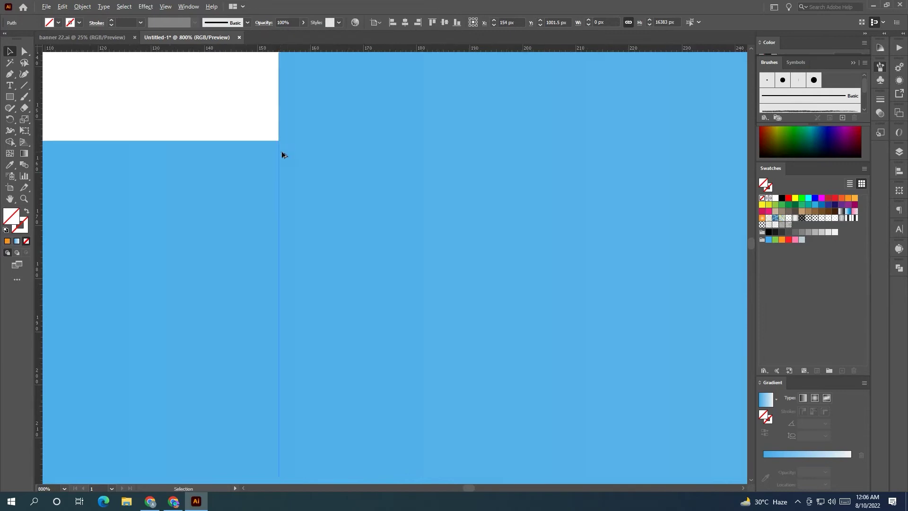
key("ctrl+1")
left_click_drag(333, 47, 311, 149)
scroll(354, 183, "down", 6)
scroll(506, 330, "up", 6)
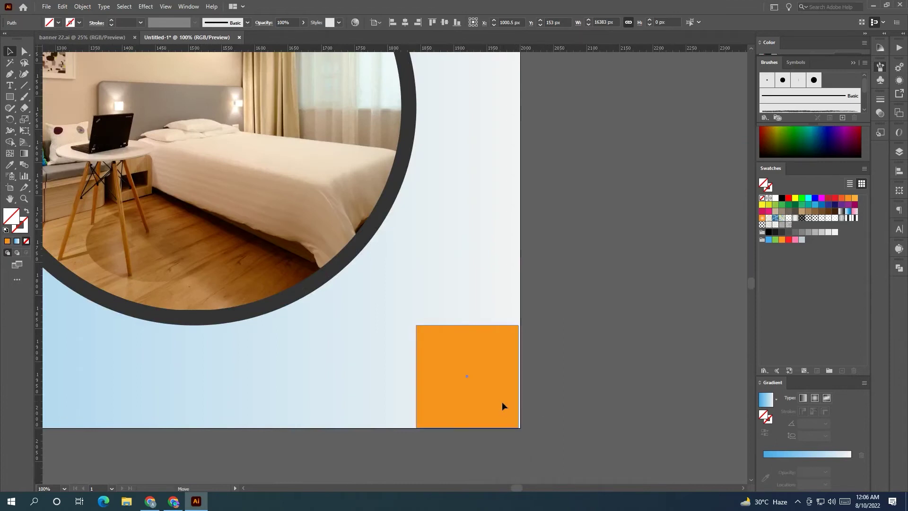
Step: Snug the orange square into its corner and add guides along its top and left edges
left_click_drag(501, 401, 541, 443)
scroll(503, 401, "up", 5)
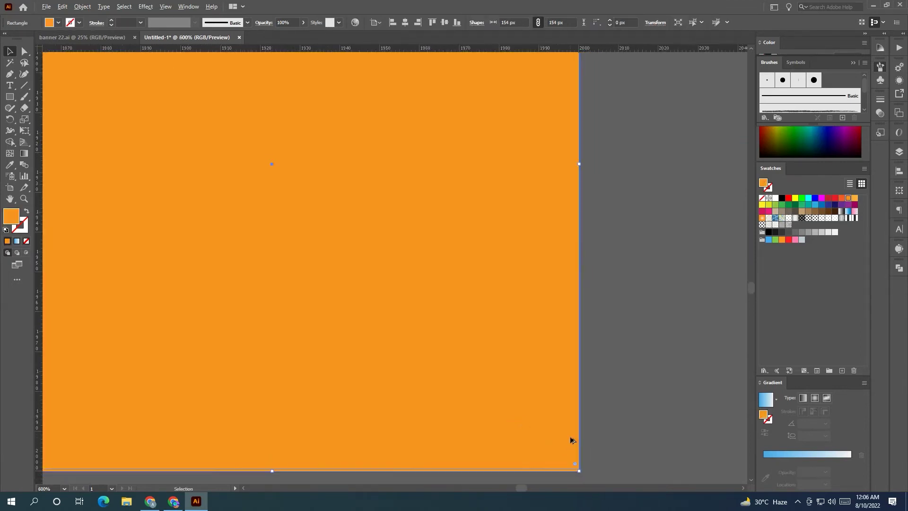
scroll(570, 438, "down", 3)
left_click_drag(596, 49, 416, 148)
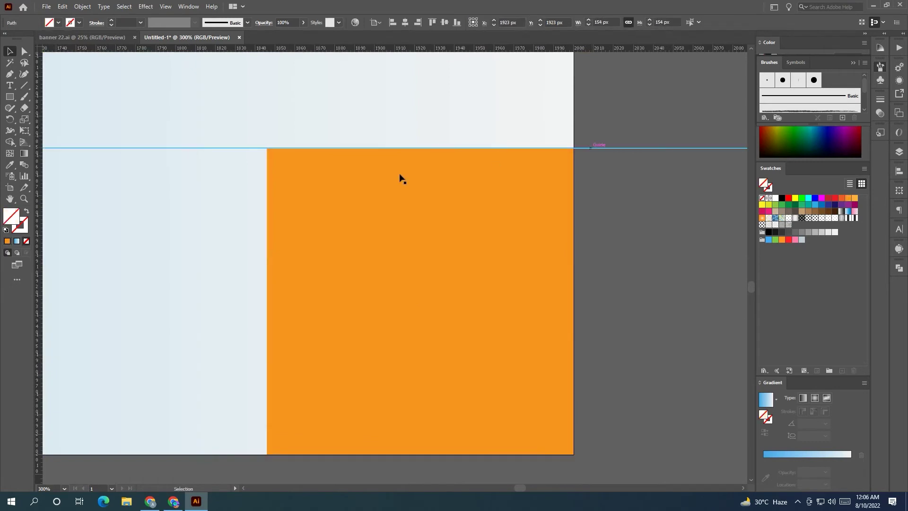
left_click_drag(39, 267, 266, 282)
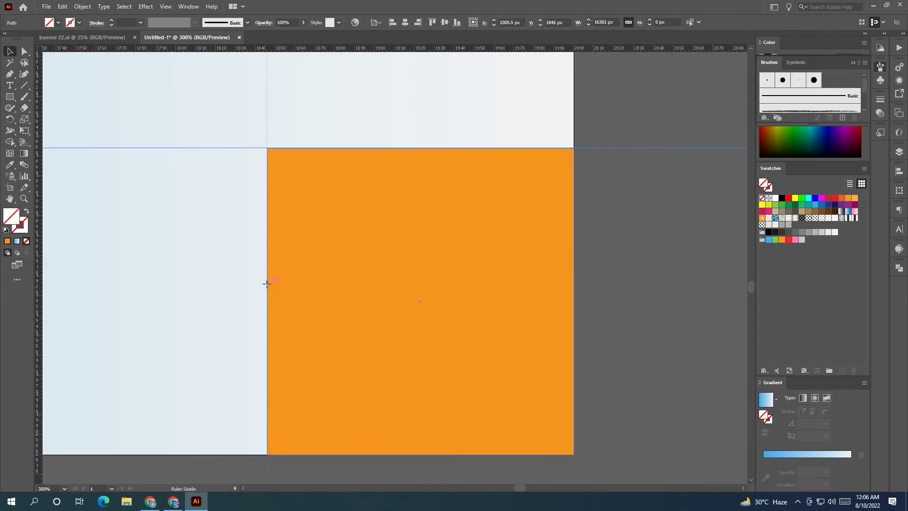
scroll(274, 281, "down", 5)
scroll(396, 244, "down", 2)
scroll(395, 244, "down", 3)
scroll(375, 222, "up", 3)
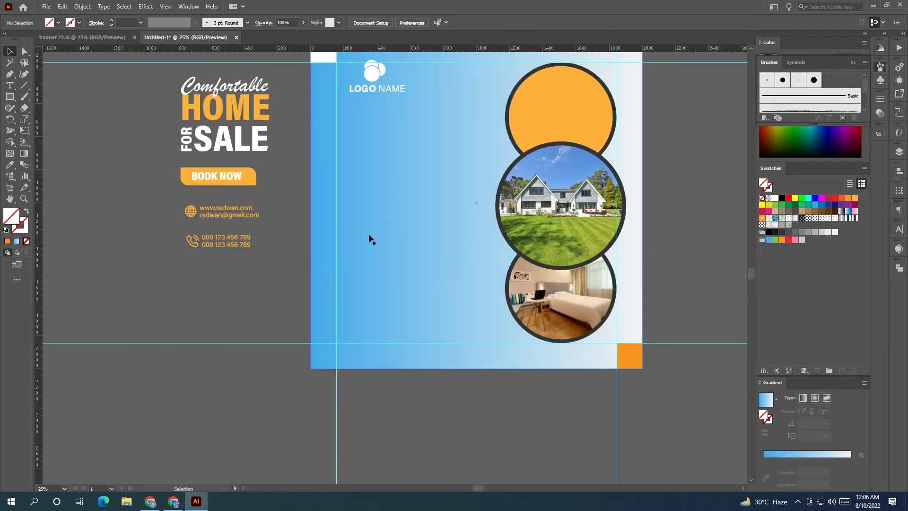
scroll(252, 258, "up", 3)
Step: Move the 'Comfortable HOME FOR SALE' headline group onto the artboard
scroll(252, 257, "up", 2)
left_click_drag(288, 257, 287, 256)
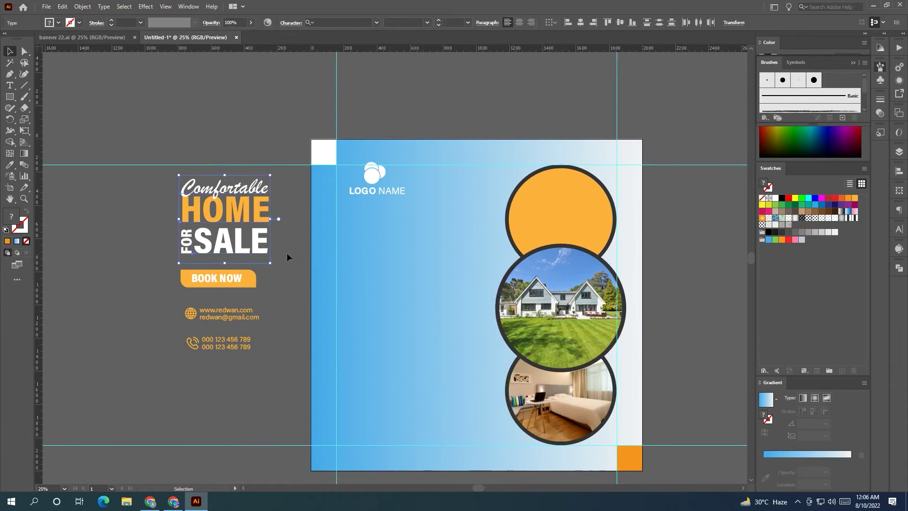
key("v")
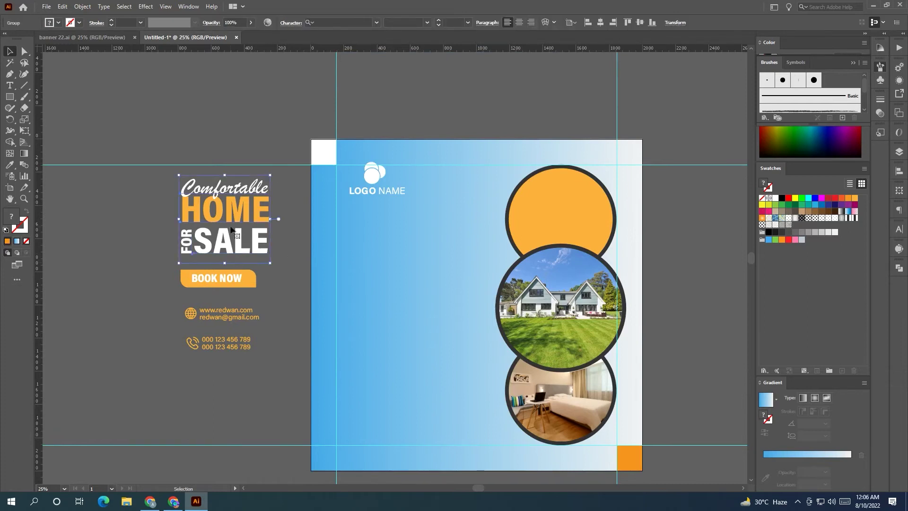
left_click_drag(235, 222, 385, 244)
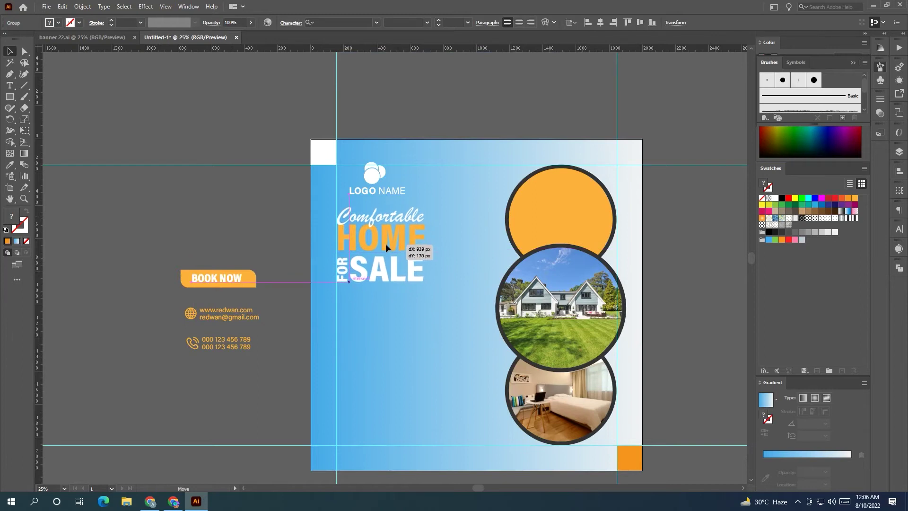
Step: Nudge the logo slightly down and right above the headline
left_click(245, 206)
left_click_drag(373, 177, 373, 183)
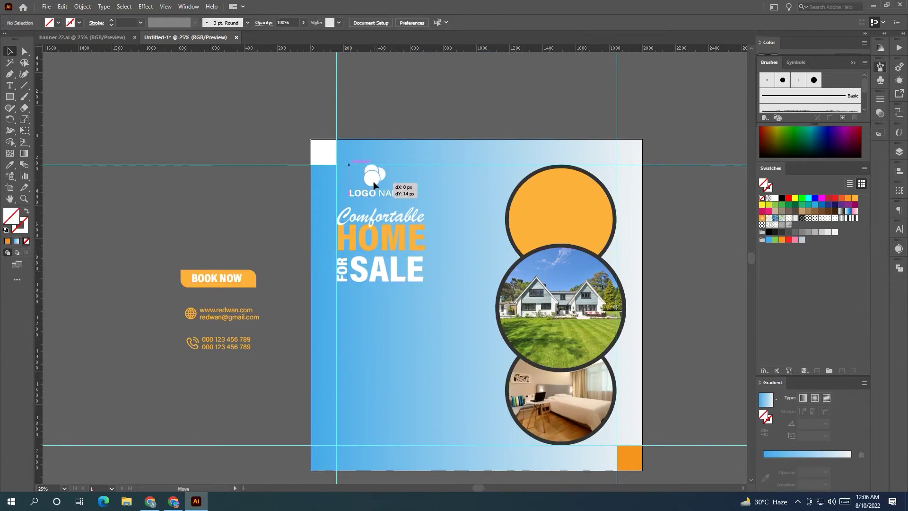
left_click_drag(373, 184, 381, 177)
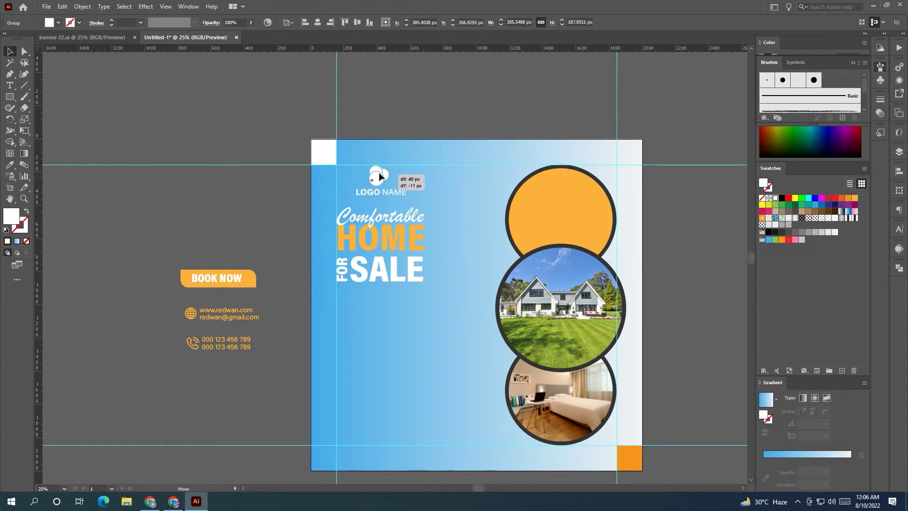
left_click(246, 220)
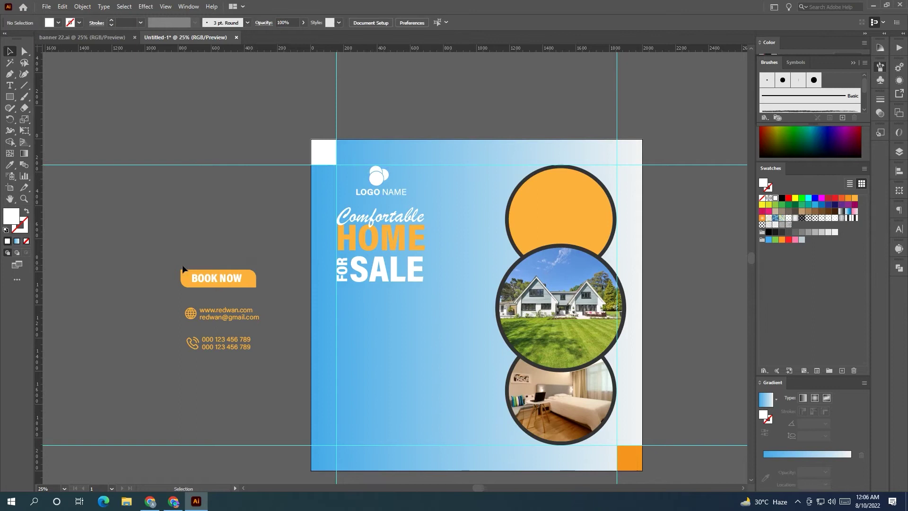
left_click(9, 85)
Step: Create an area-type placeholder paragraph and enlarge its font size to 34 pt
left_click_drag(88, 198, 258, 248)
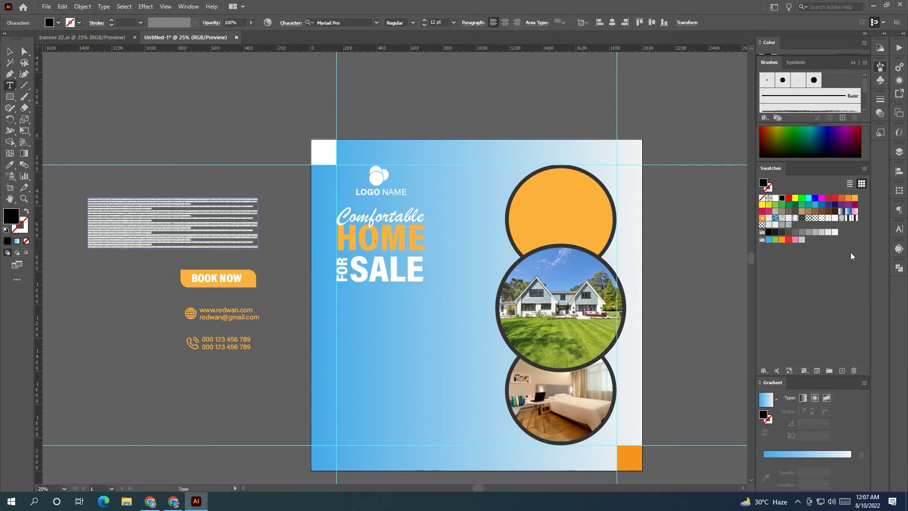
left_click(899, 234)
left_click(813, 267)
scroll(810, 267, "up", 4)
scroll(810, 267, "up", 6)
scroll(809, 267, "up", 7)
scroll(808, 266, "up", 1)
scroll(808, 266, "up", 1)
scroll(808, 266, "up", 1)
scroll(808, 266, "up", 2)
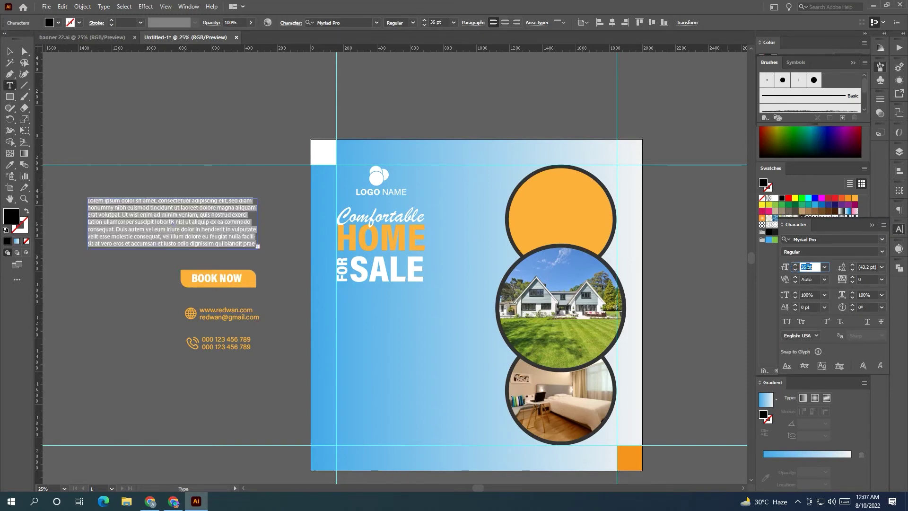
type("34")
Step: Center-align the paragraph and shorten and narrow its text frame
left_click(10, 51)
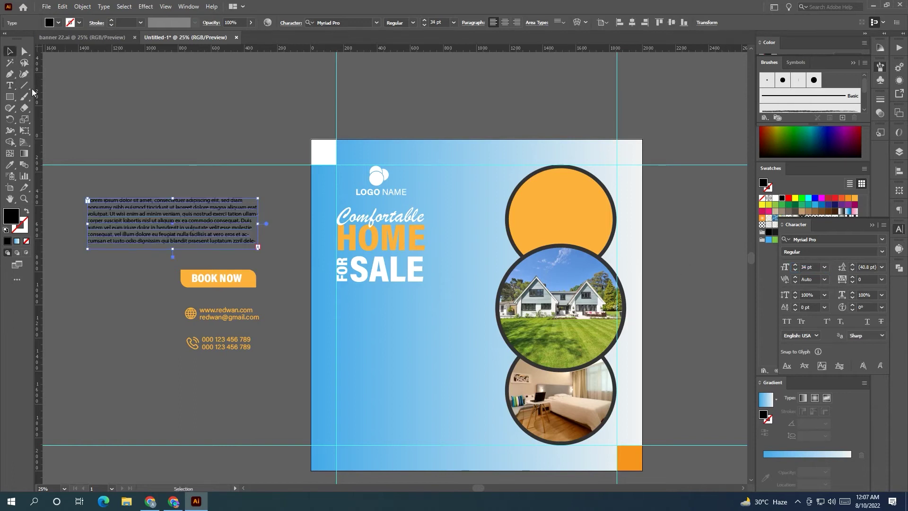
left_click_drag(175, 250, 172, 234)
left_click(505, 22)
left_click_drag(260, 218, 221, 218)
Step: Position the paragraph below the headline and realign headline and logo above it
left_click_drag(155, 208, 403, 306)
left_click_drag(381, 272, 402, 277)
left_click_drag(382, 177, 398, 180)
left_click(404, 225)
left_click_drag(405, 225, 404, 223)
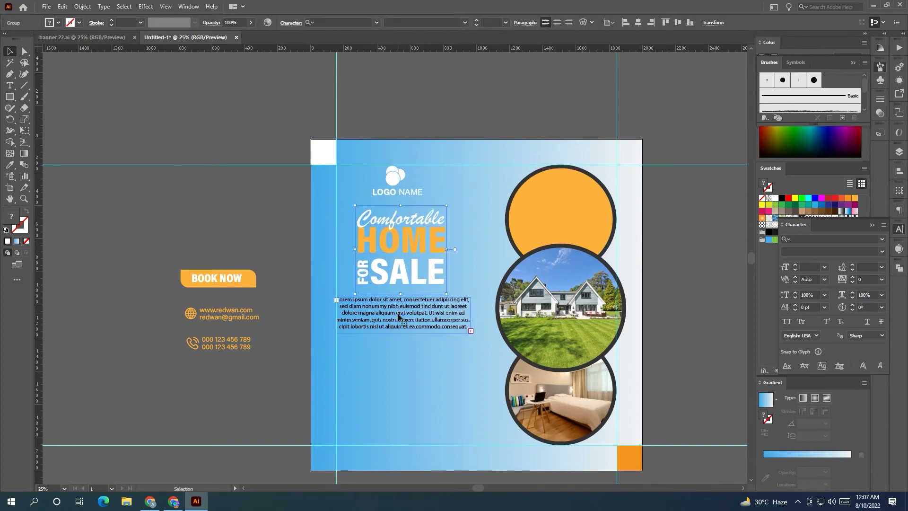
left_click(398, 318)
left_click_drag(397, 318, 398, 316)
Step: Place the BOOK NOW button centred below the paragraph
left_click(241, 282)
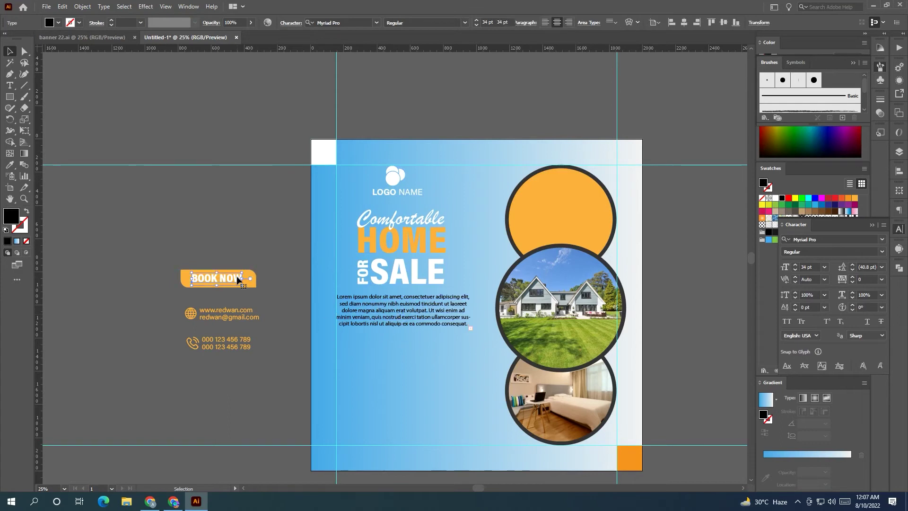
left_click_drag(243, 284, 434, 346)
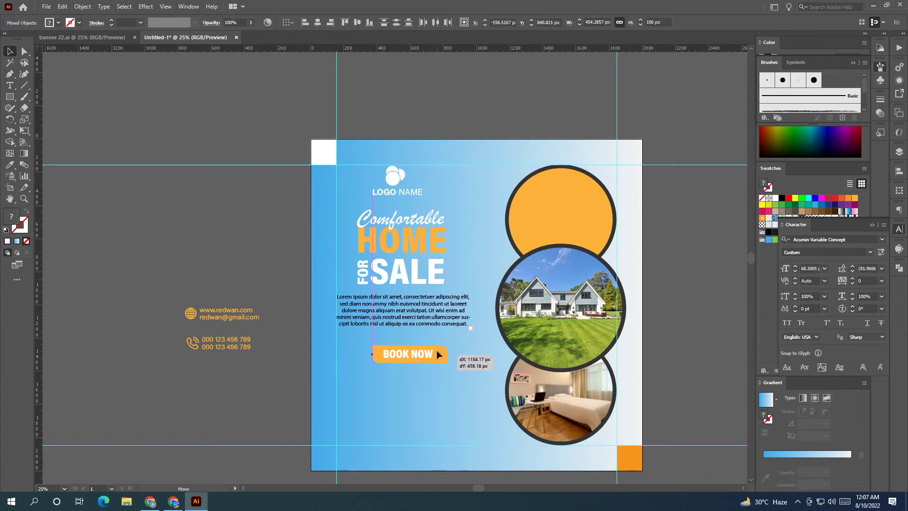
left_click_drag(433, 341, 430, 343)
left_click(215, 285)
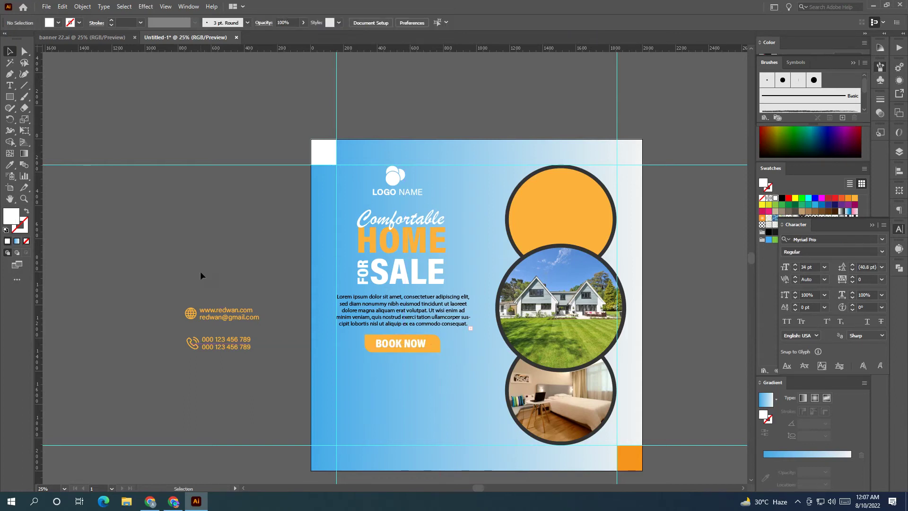
Step: Place the website and e-mail details along the artboard's bottom and make them white
scroll(198, 274, "down", 1)
left_click(222, 289)
left_click_drag(224, 285, 387, 418)
left_click_drag(218, 323, 300, 373)
left_click_drag(361, 416, 448, 415)
left_click(775, 198)
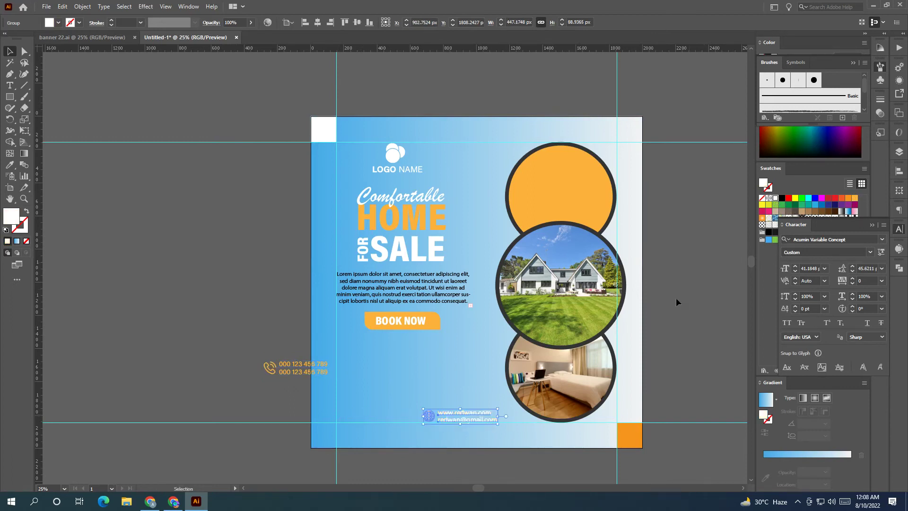
Step: Move the phone numbers to the artboard's bottom-left and make them white
mouse_move(306, 370)
left_mouse_down()
mouse_move(391, 414)
mouse_move(378, 417)
left_mouse_up()
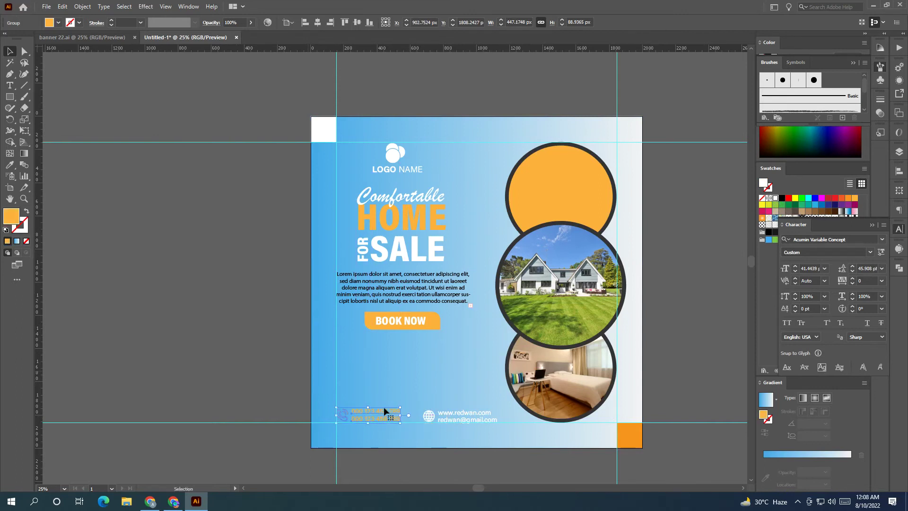
left_click(775, 198)
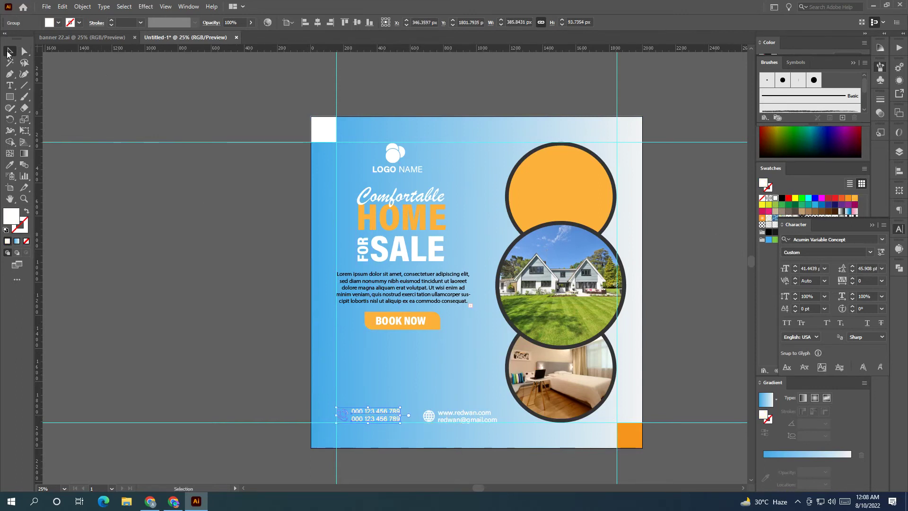
left_click(167, 103)
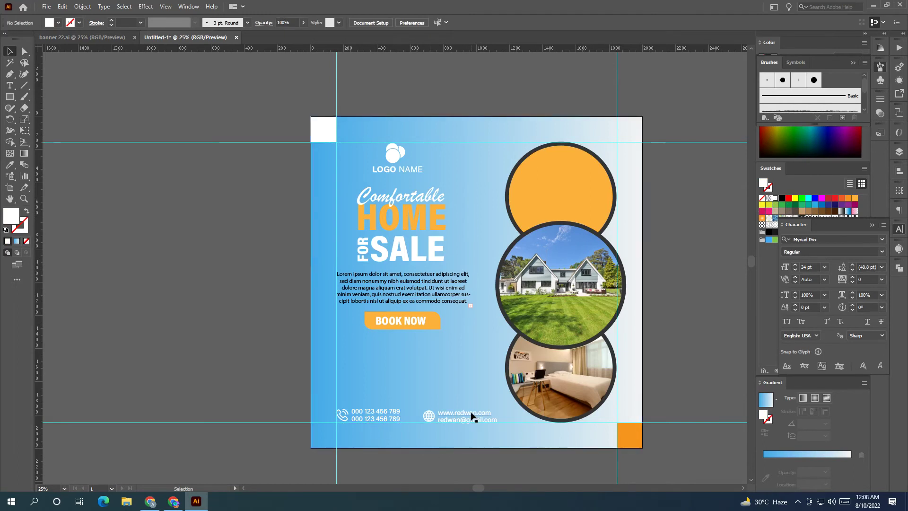
scroll(477, 420, "down", 1)
scroll(485, 402, "up", 1, "alt")
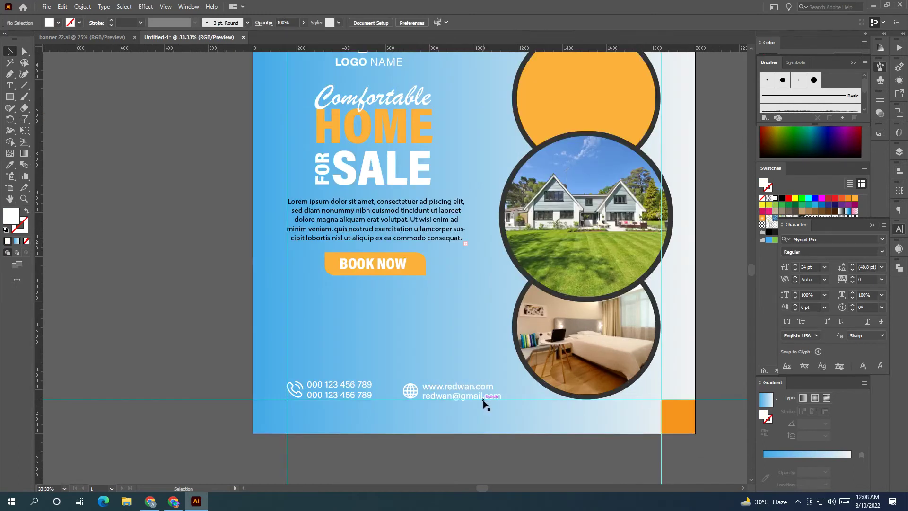
scroll(390, 373, "up", 1)
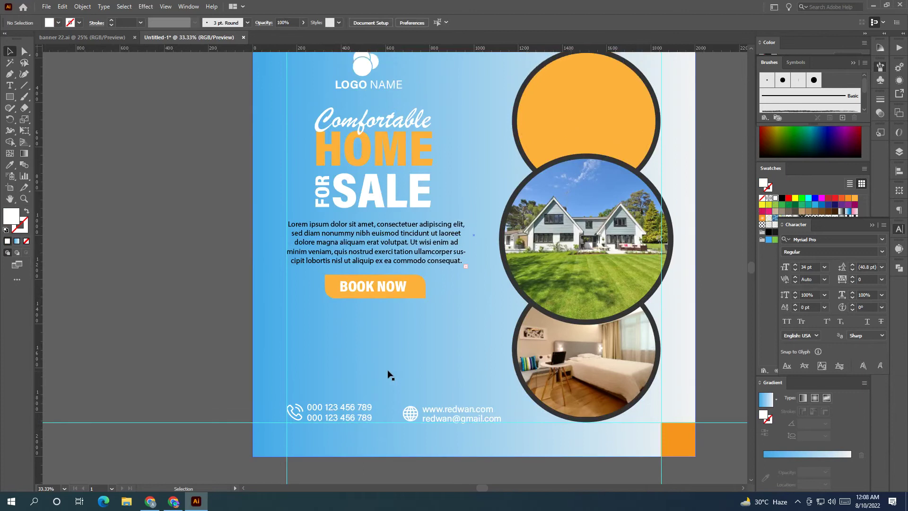
scroll(391, 372, "up", 2)
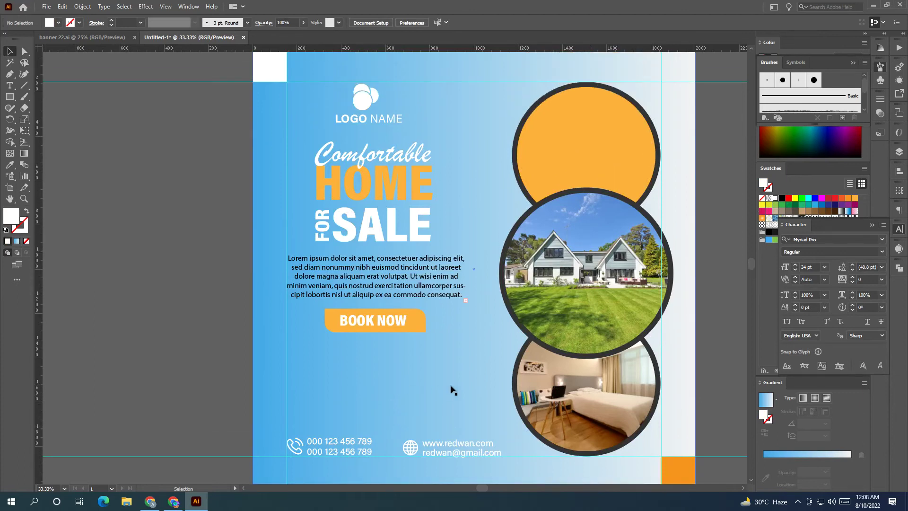
scroll(452, 389, "down", 1, "alt")
scroll(425, 385, "right", 1)
scroll(391, 383, "right", 1)
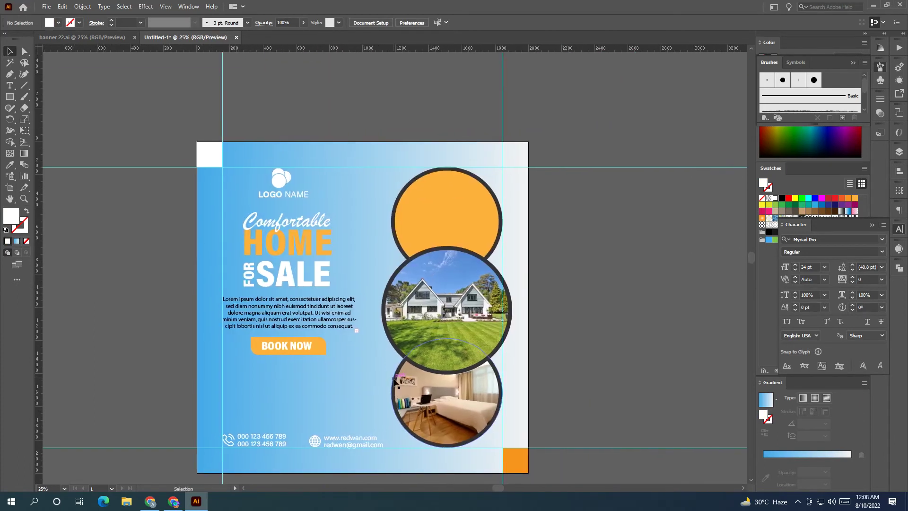
Step: Add the label 'PRICE START AT' in All Caps inside the orange circle
key("t")
scroll(412, 217, "up", 3, "alt")
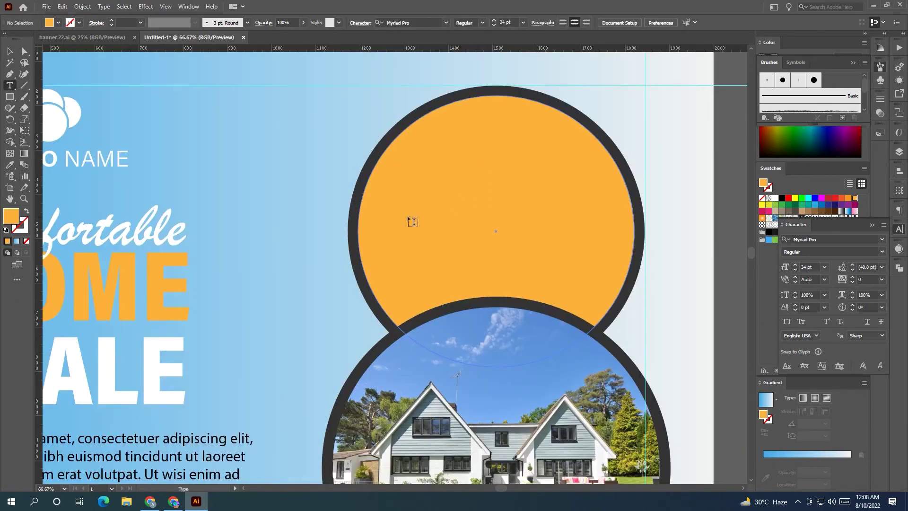
left_click(406, 217)
type("price start at")
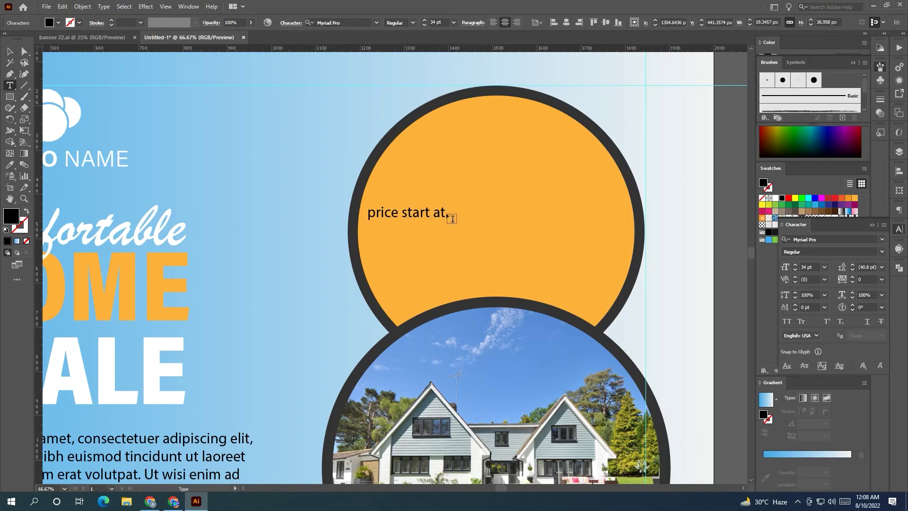
key("ctrl+a")
left_click(788, 322)
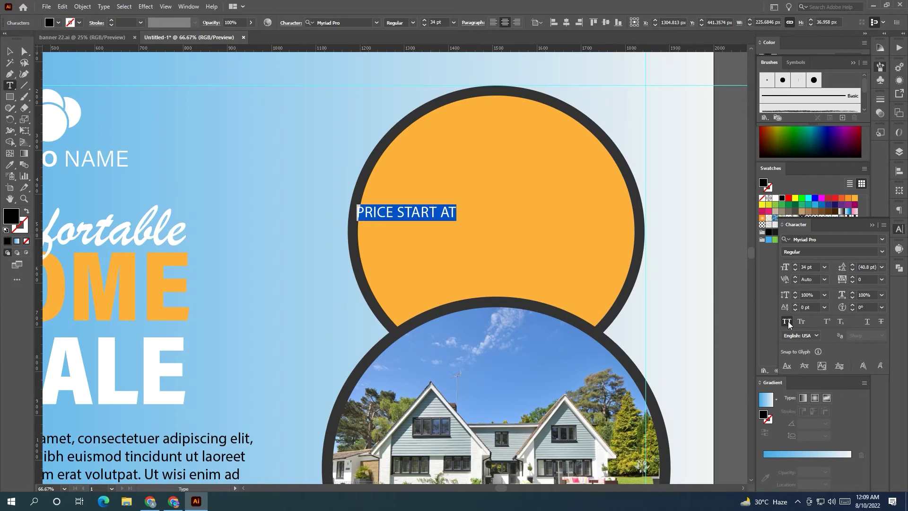
key("Escape")
Step: Add a second line reading '$150000' below the label, without All Caps
left_click(386, 238)
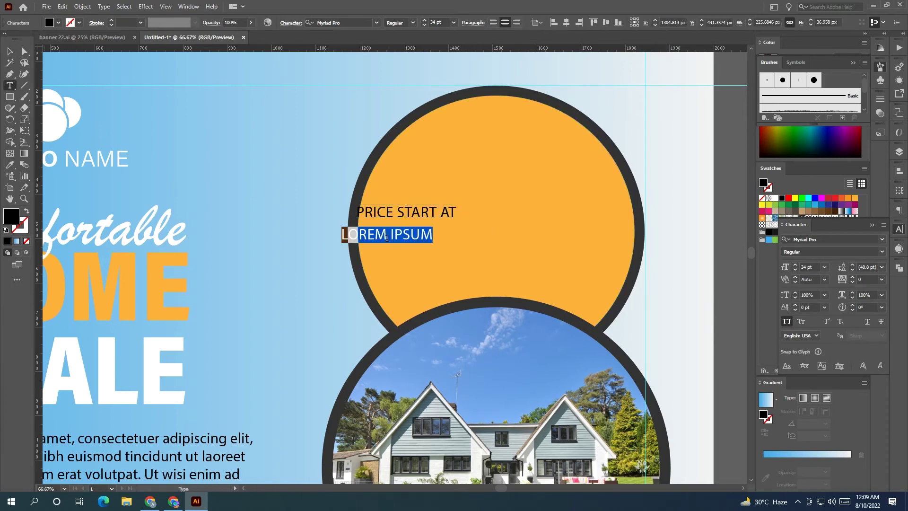
left_click(791, 321)
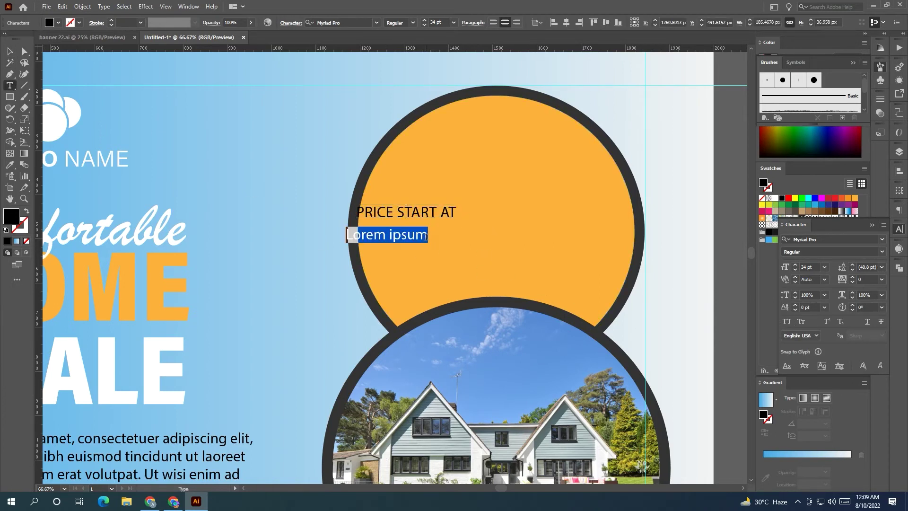
key("BackSpace")
type("$")
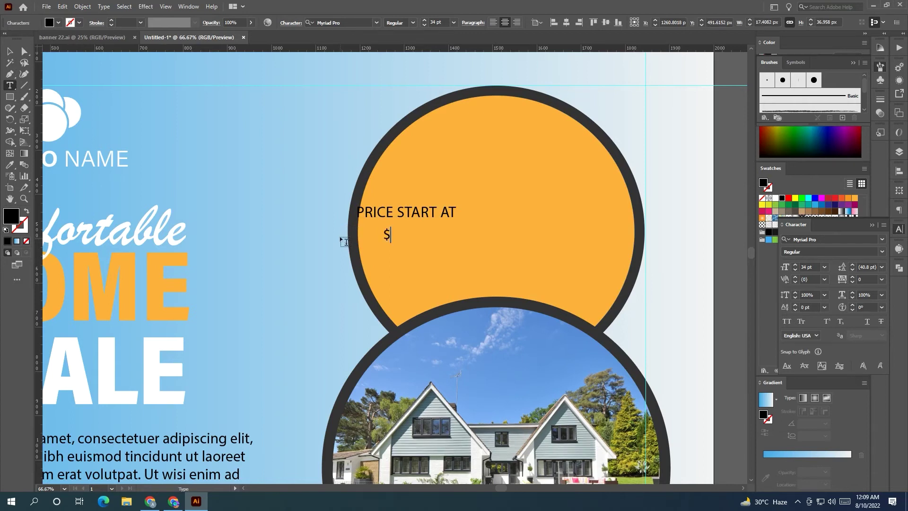
type("150000")
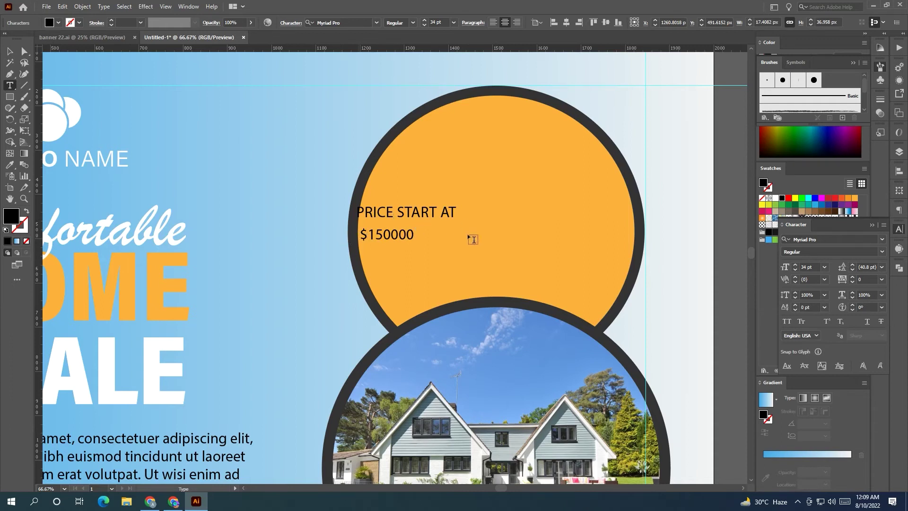
Step: Scale the price text up larger
scroll(466, 253, "down", 1)
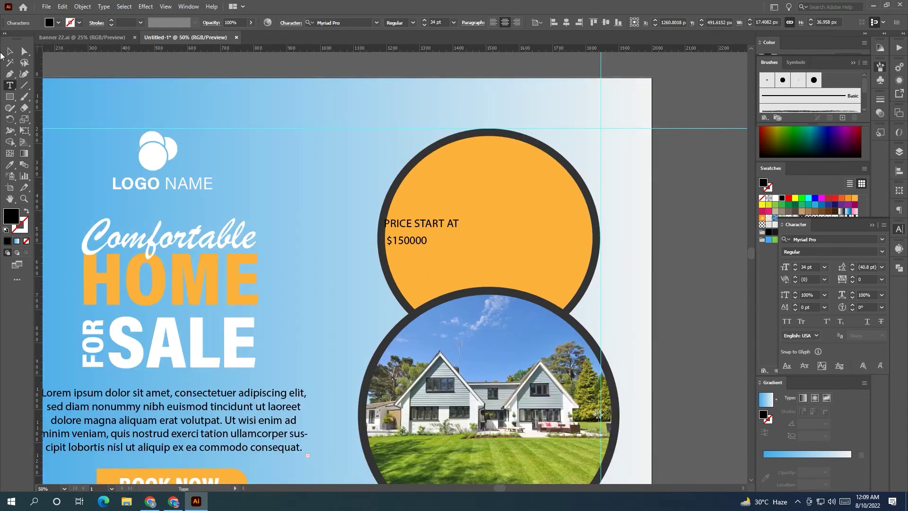
key("Escape")
scroll(371, 292, "down", 2)
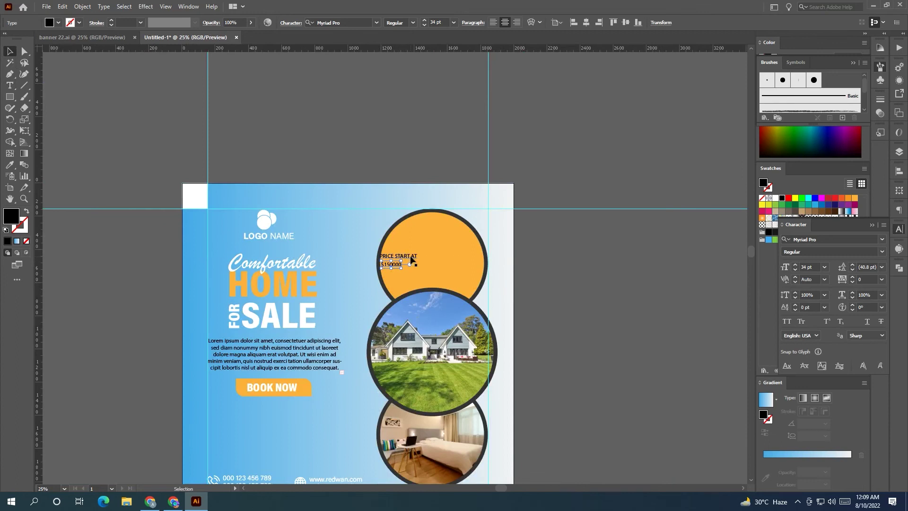
left_click_drag(414, 264, 381, 169)
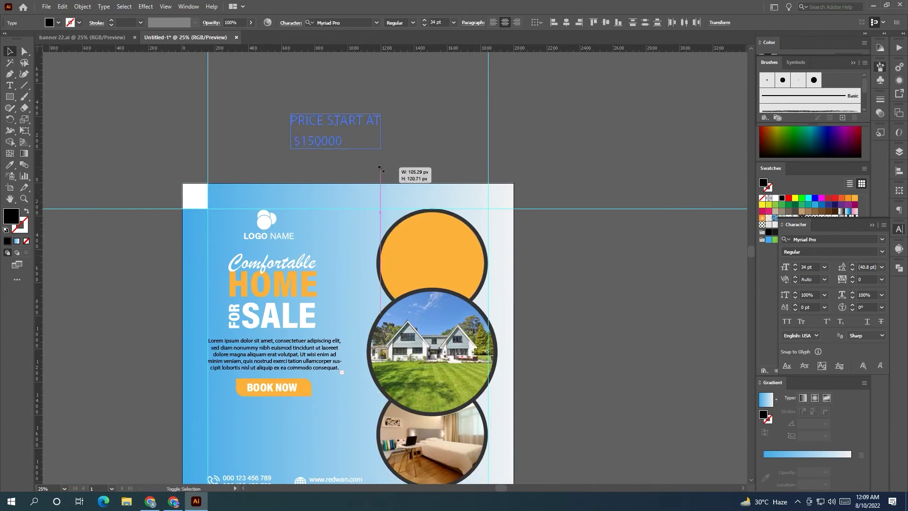
left_click(381, 147)
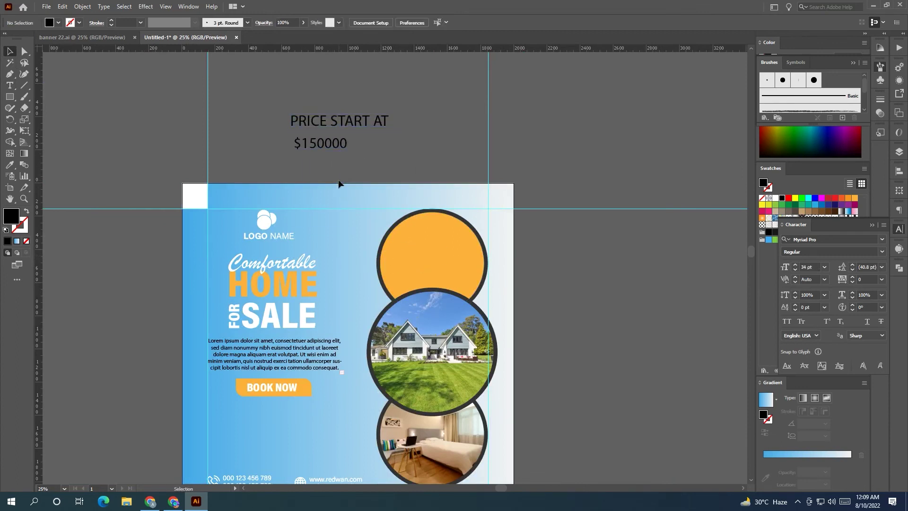
scroll(348, 173, "down", 1)
scroll(340, 161, "up", 3)
Step: Give PRICE START AT the BOOK NOW style, all caps and black fill, on the orange circle
left_click(341, 155)
key("i")
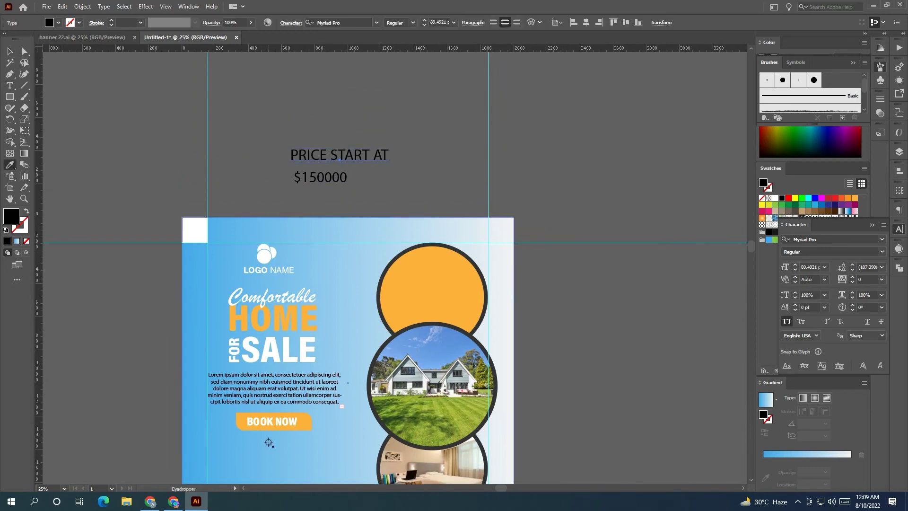
left_click(271, 422)
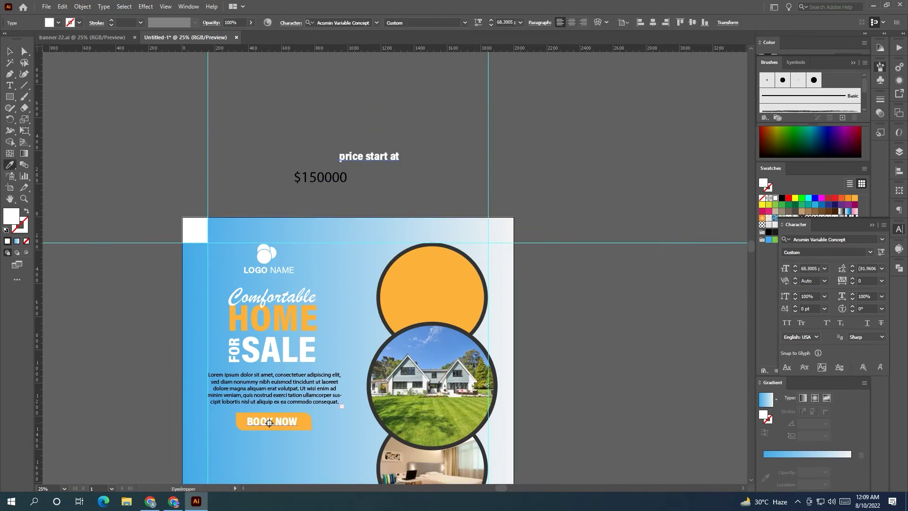
left_click(8, 54)
left_click(787, 323)
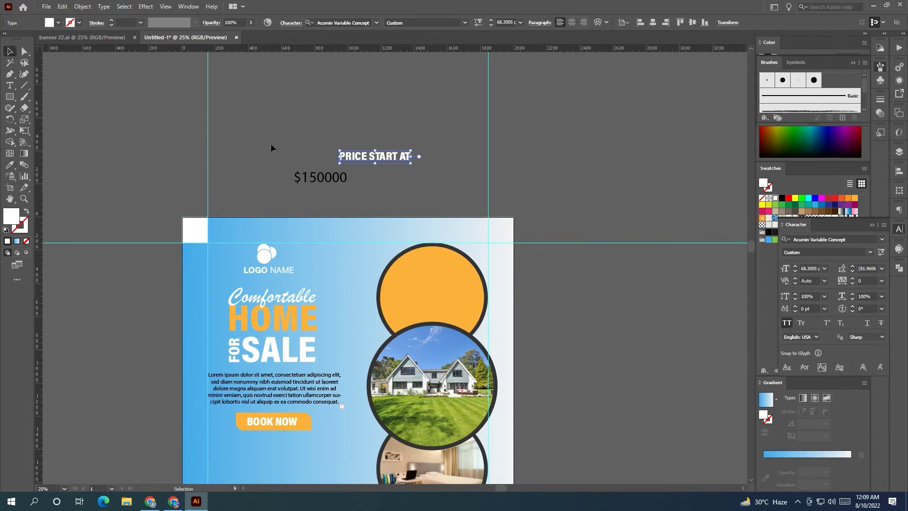
left_click_drag(384, 163, 440, 301)
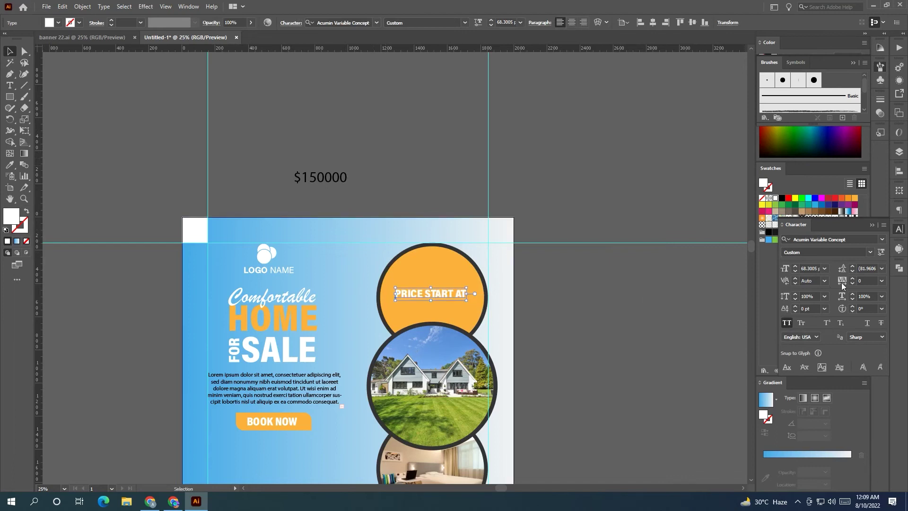
left_click(781, 199)
left_click(547, 178)
Step: Give $150000 the heading's bold font and place it under PRICE START AT
left_click(325, 182)
key("i")
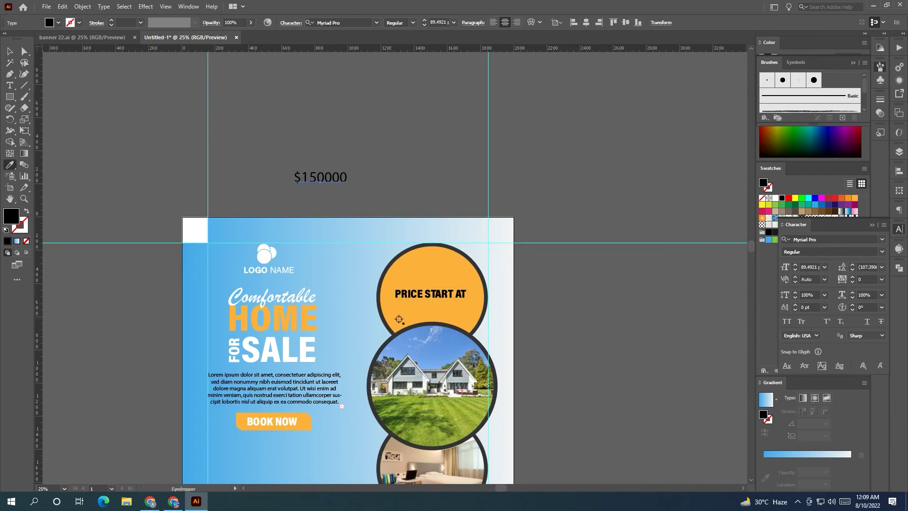
left_click(418, 295)
left_click(9, 51)
left_click_drag(344, 181, 433, 309)
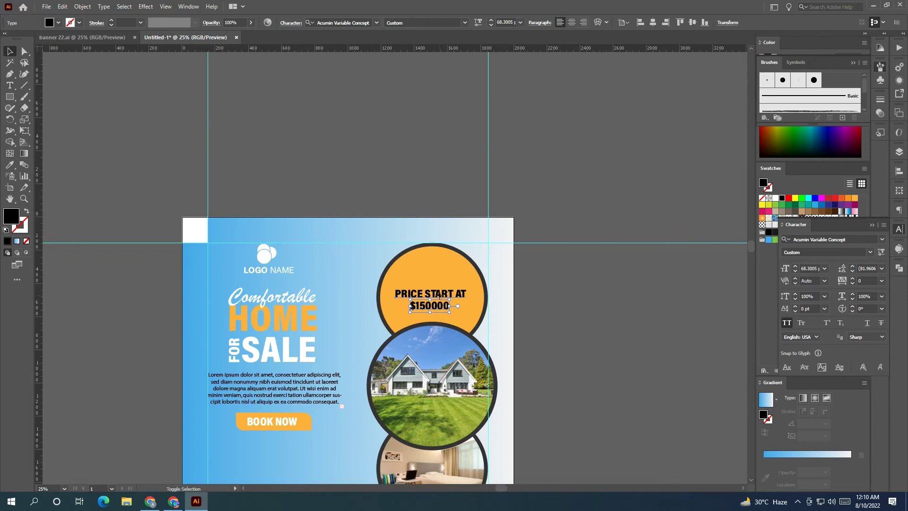
Step: Try grey colours for the price text, then revert it to black
key("i")
left_click(873, 226)
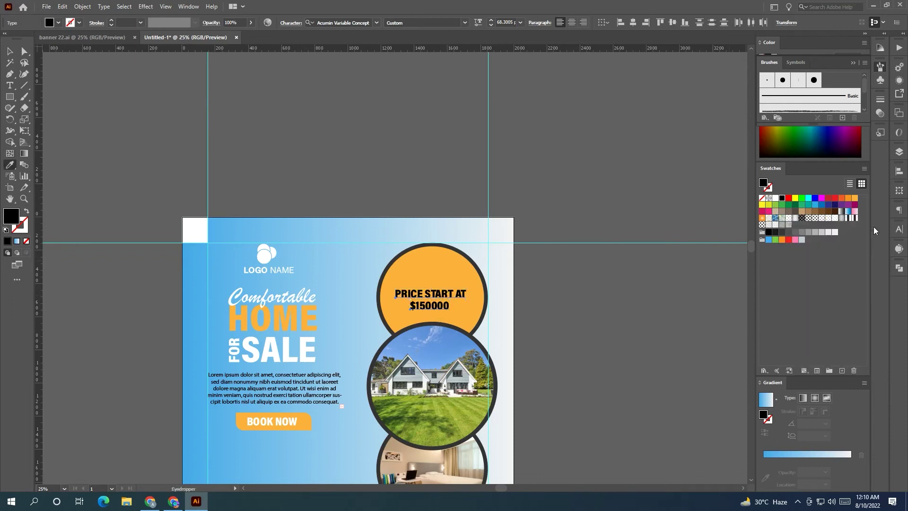
left_click(779, 233)
left_click(782, 232)
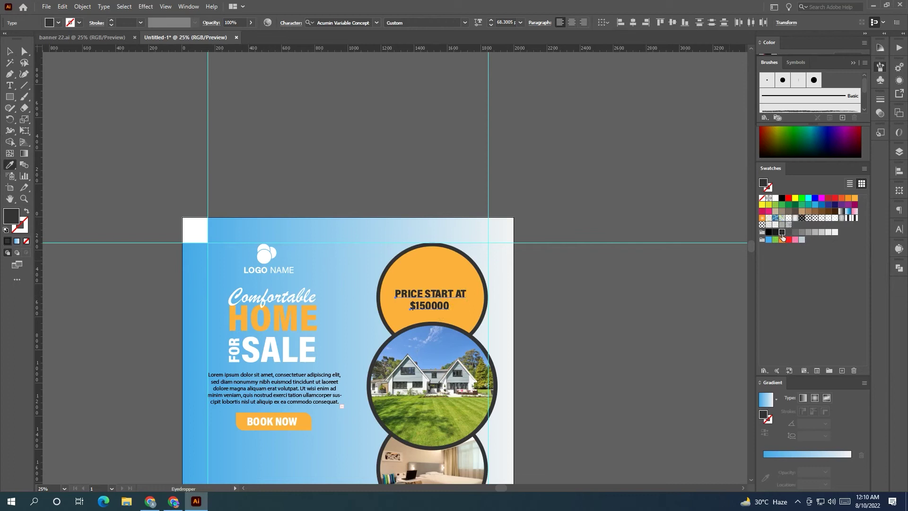
left_click(778, 233)
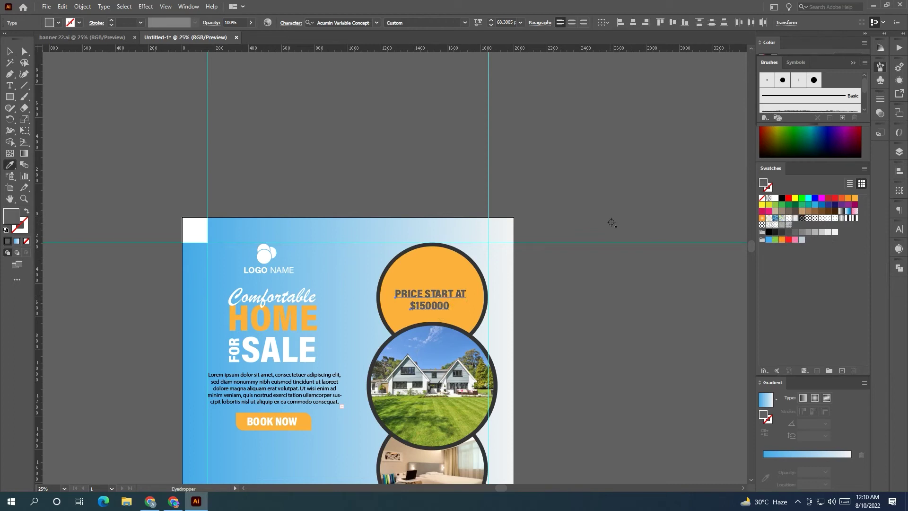
key("ctrl+z")
key("ctrl+z")
key("v")
key("ctrl+shift+a")
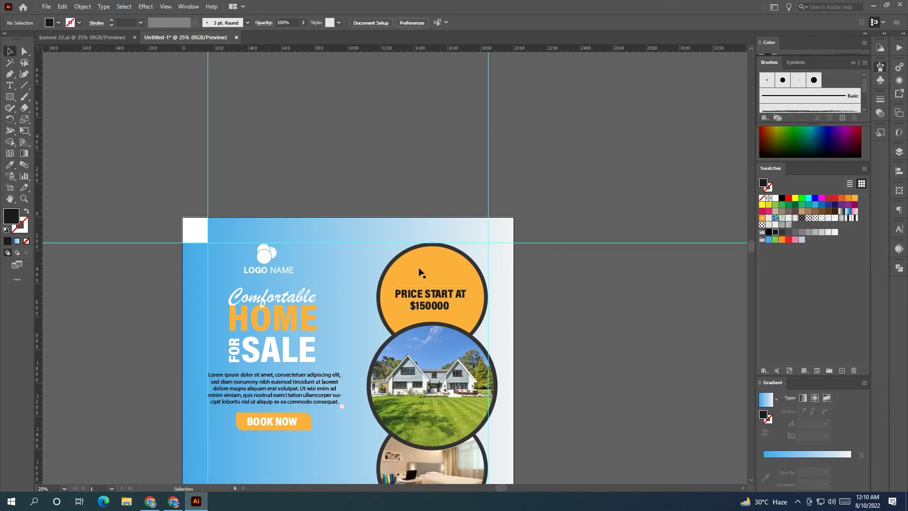
Step: Centre-align the two price lines and group them
double_click(436, 304)
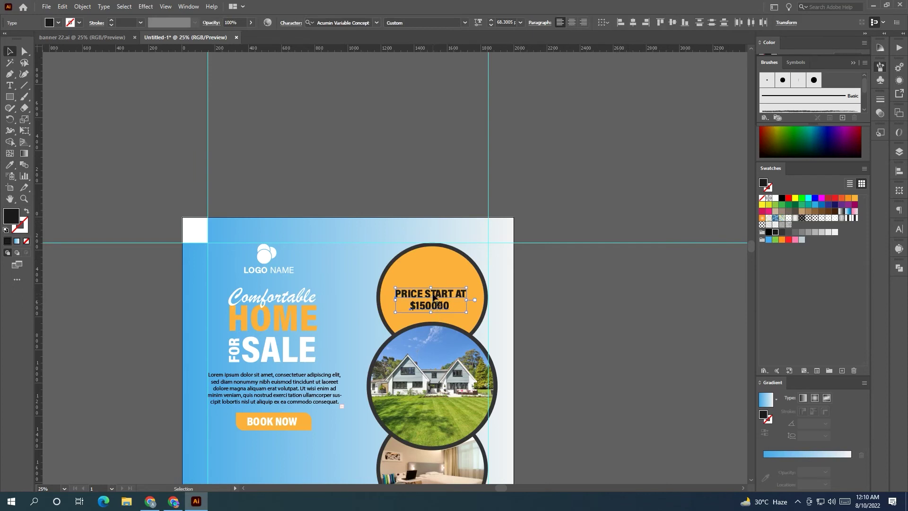
triple_click(432, 294)
left_click(632, 22)
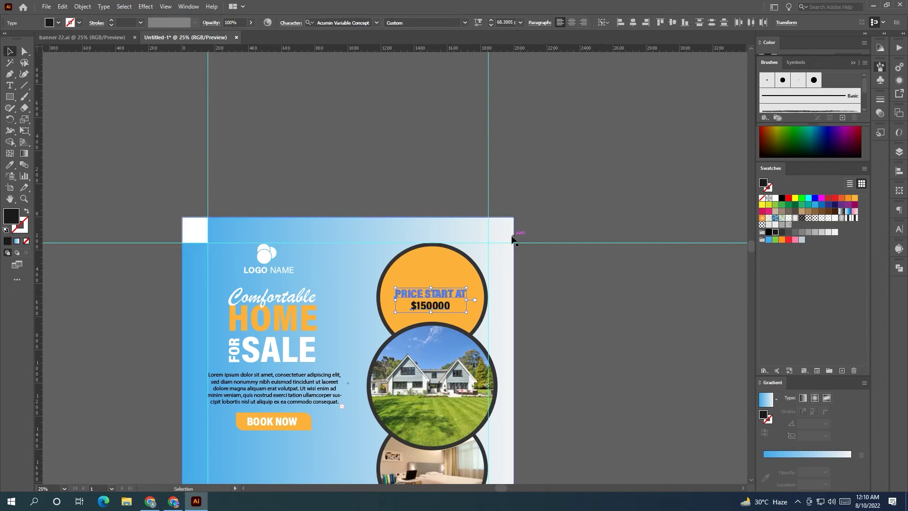
left_click(439, 306)
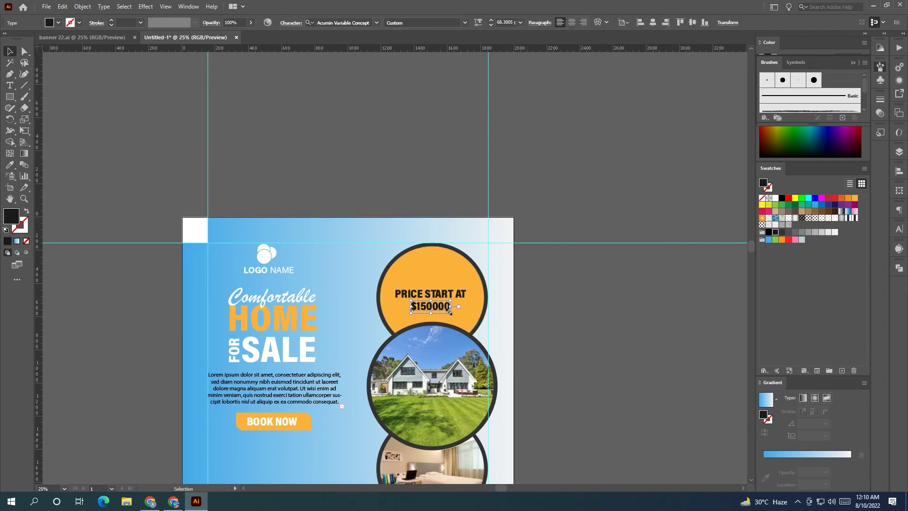
left_click(458, 303, "shift")
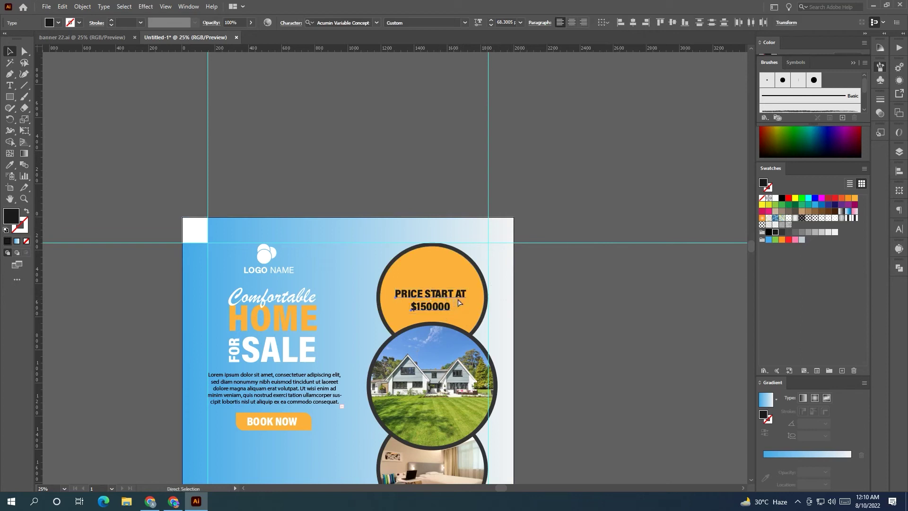
key("ctrl+g")
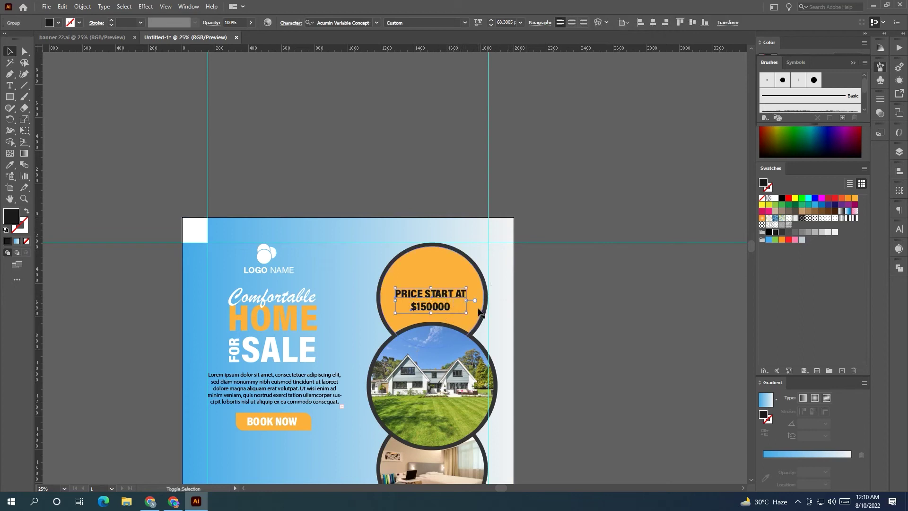
Step: Centre the grouped price text on the orange circle
left_click(479, 313, "shift")
left_click(357, 22)
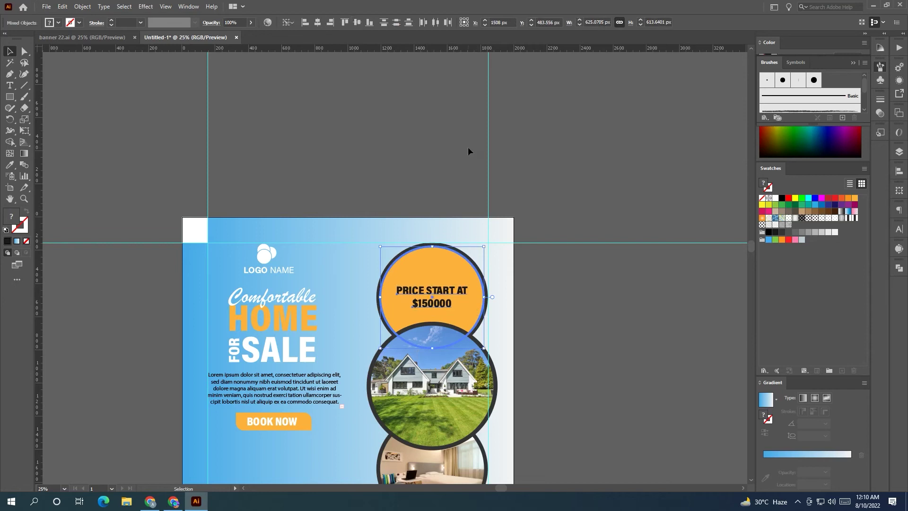
left_click(468, 147)
scroll(623, 195, "down", 2)
scroll(615, 195, "down", 3)
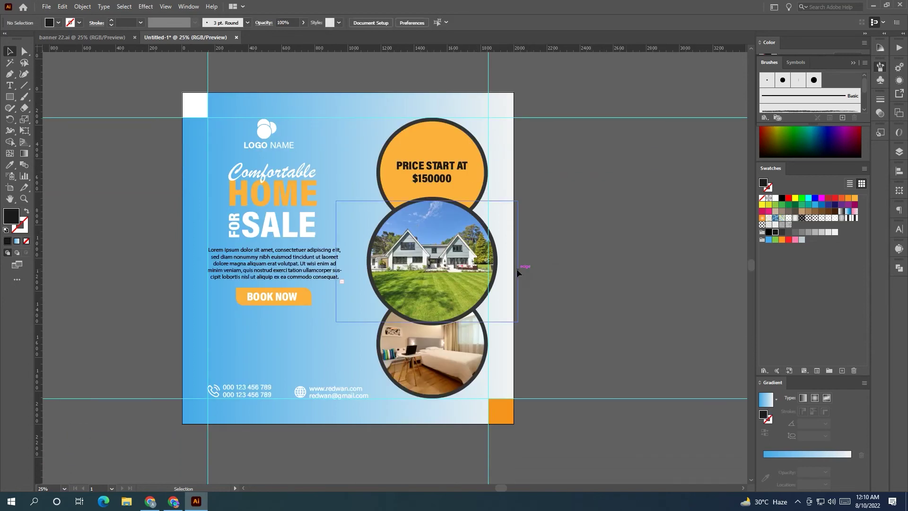
scroll(576, 271, "down", 1)
scroll(576, 274, "down", 1)
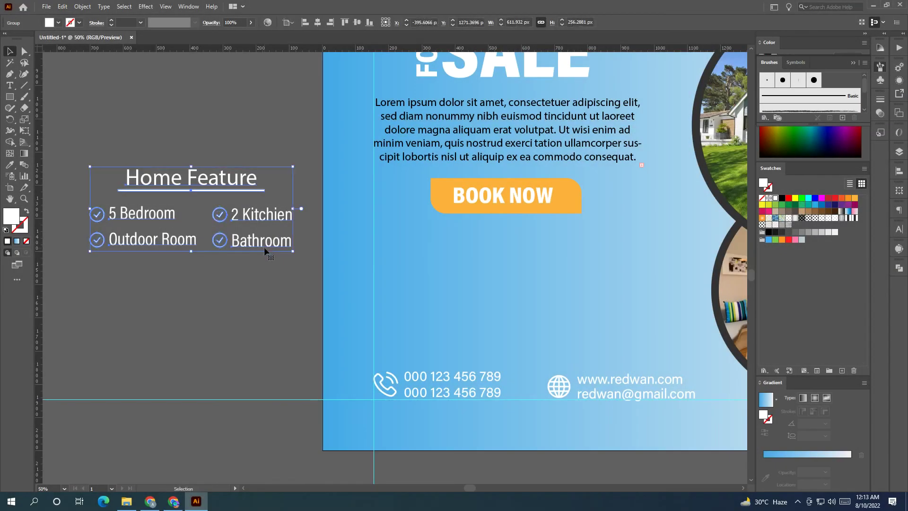
Step: Bring the Home Feature list onto the artboard below BOOK NOW
scroll(264, 247, "down", 1)
mouse_move(263, 228)
left_mouse_down()
mouse_move(462, 276)
mouse_move(467, 265)
left_mouse_up()
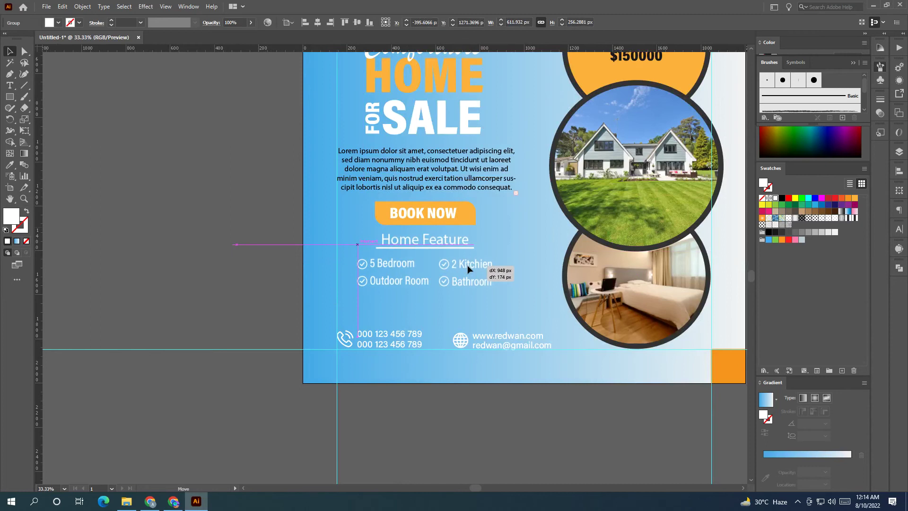
left_click_drag(467, 265, 467, 265)
scroll(329, 102, "down", 1)
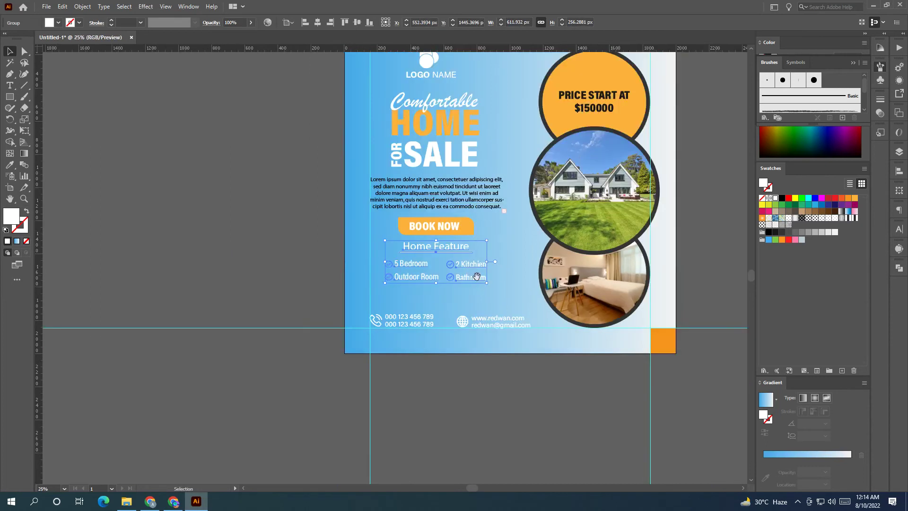
Step: Centre-align the left-column content and fine-tune its size and position
left_click_drag(330, 101, 407, 302)
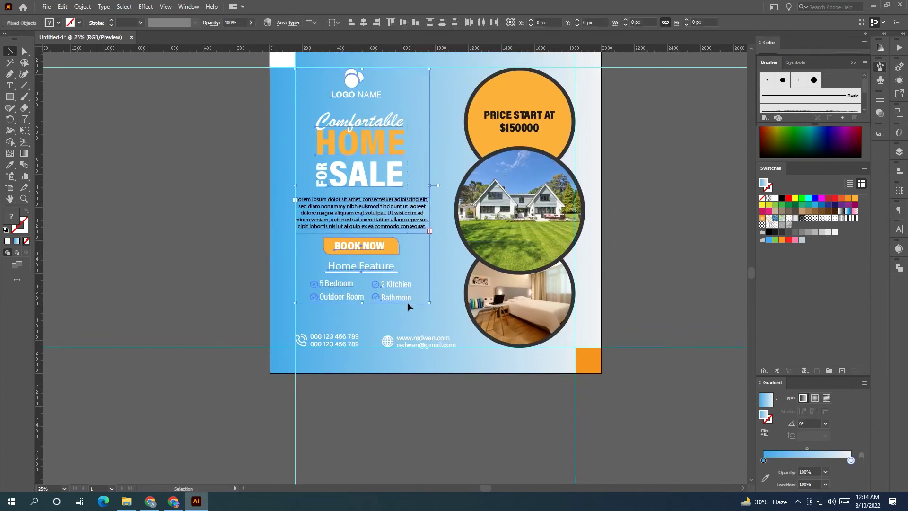
left_click(364, 23)
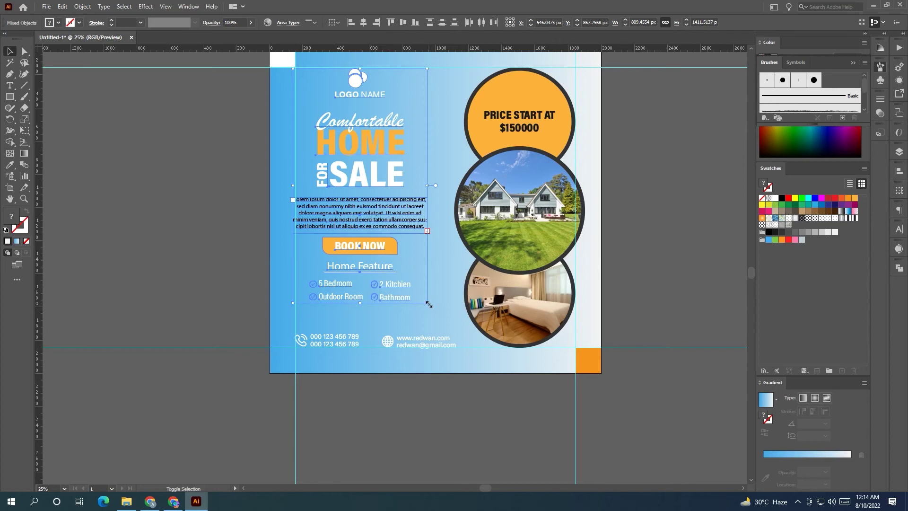
left_click_drag(429, 304, 435, 314)
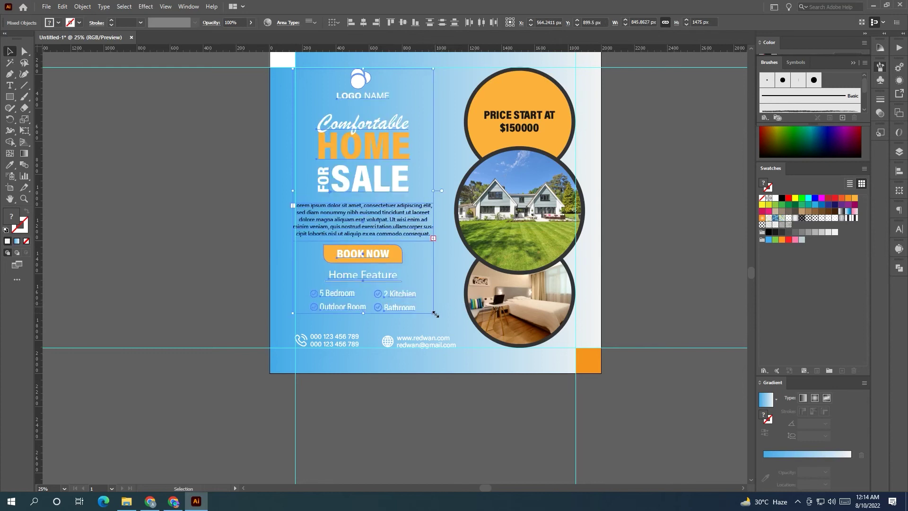
left_click_drag(435, 314, 430, 305)
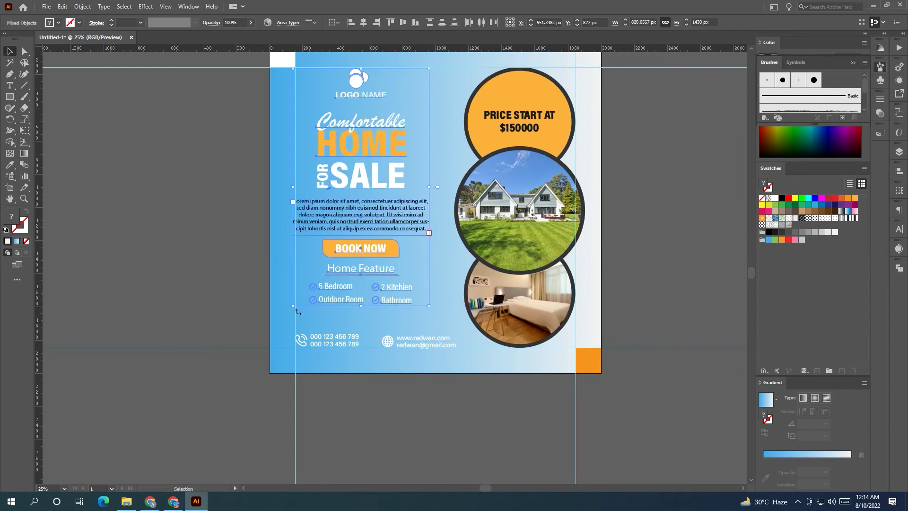
left_click_drag(365, 180, 369, 180)
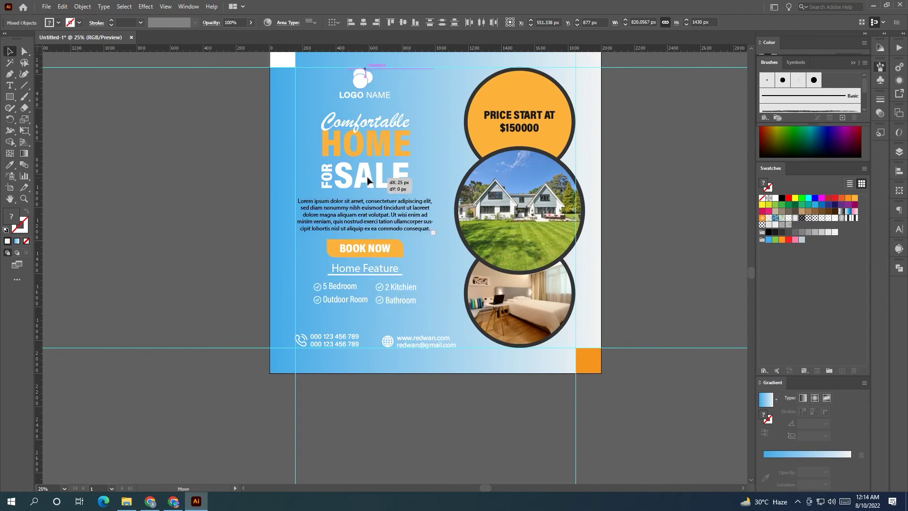
left_click_drag(368, 180, 368, 178)
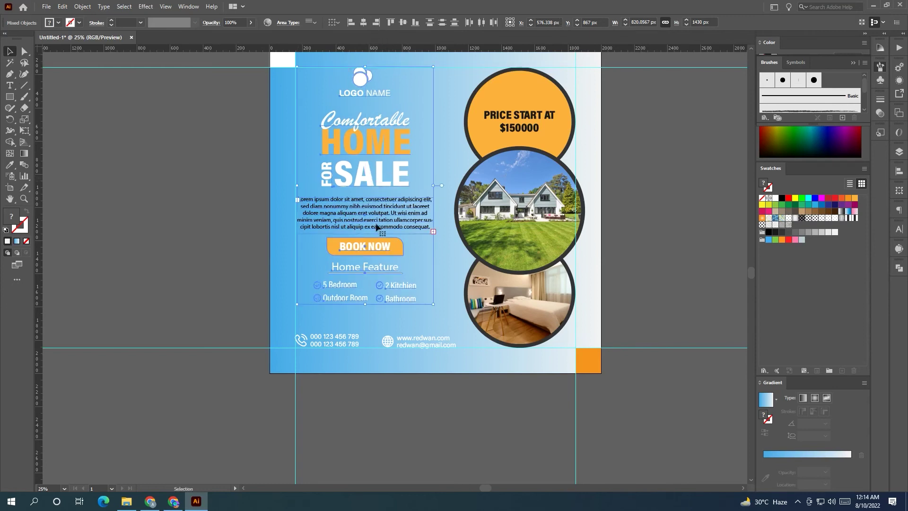
left_click(386, 322)
Step: Nudge the Home Feature list, Book Now button and lorem ipsum paragraph a few pixels lower
scroll(386, 323, "up", 2)
left_click(378, 328)
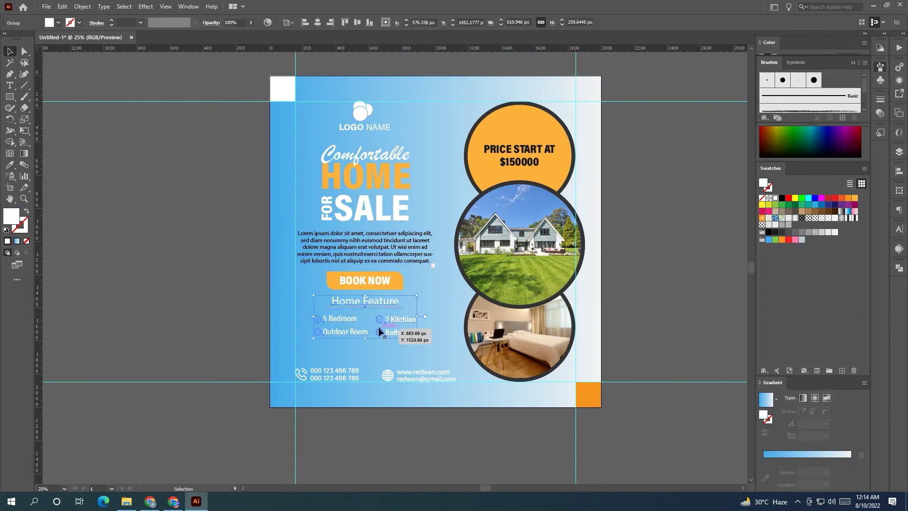
left_click_drag(380, 331, 380, 337)
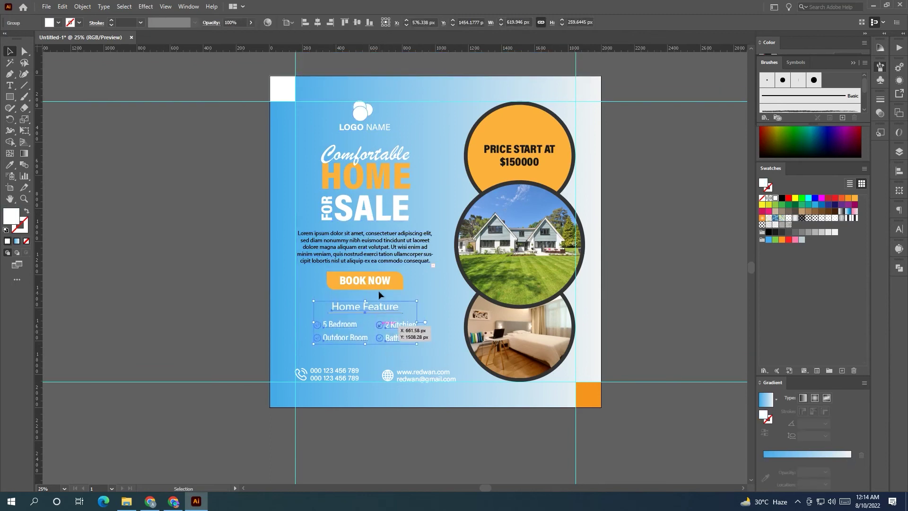
left_click(379, 290)
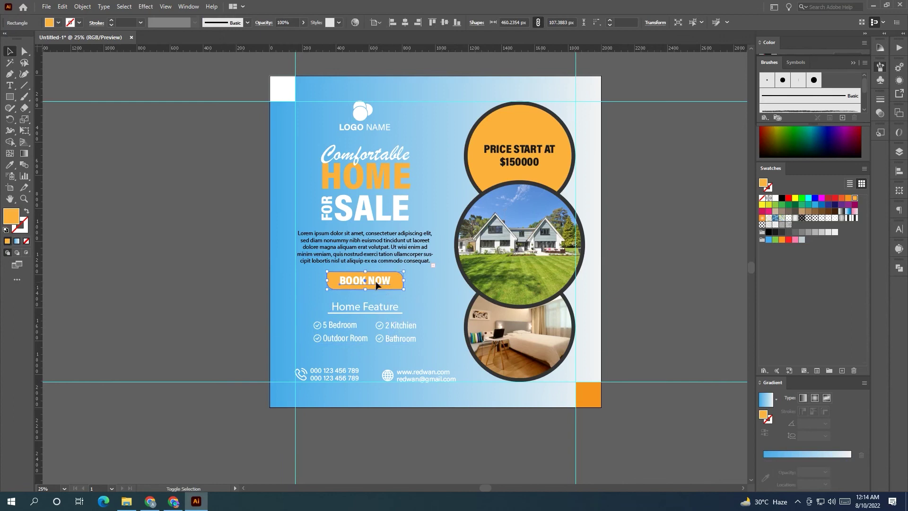
left_click(376, 284, "shift")
key("ctrl+g")
left_click_drag(376, 285, 377, 288)
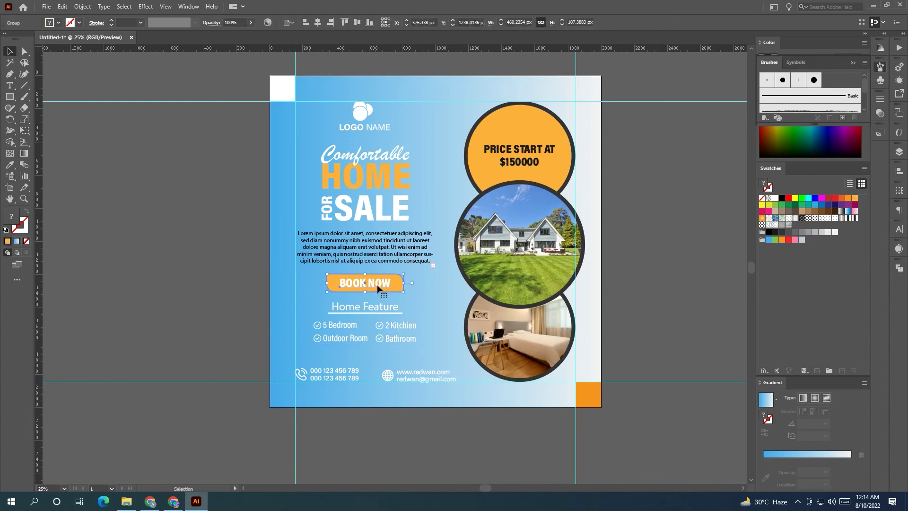
left_click_drag(378, 257, 378, 259)
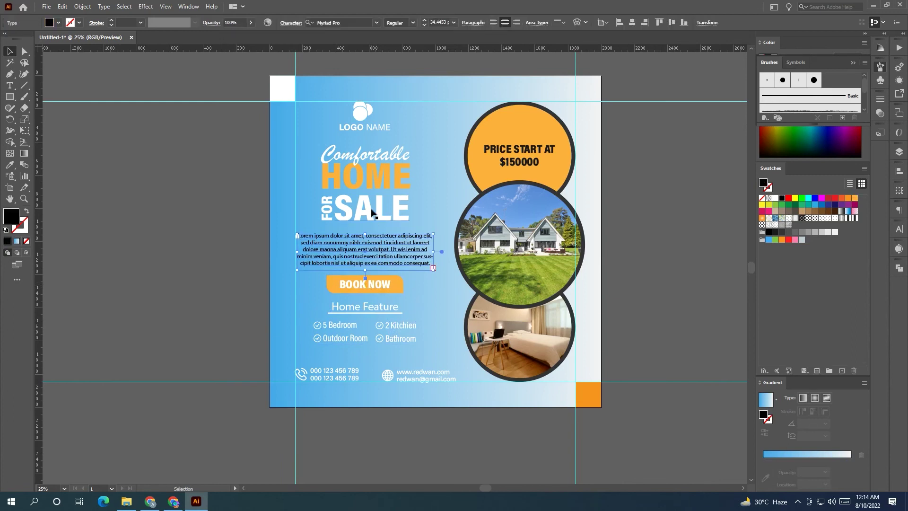
left_click(384, 318)
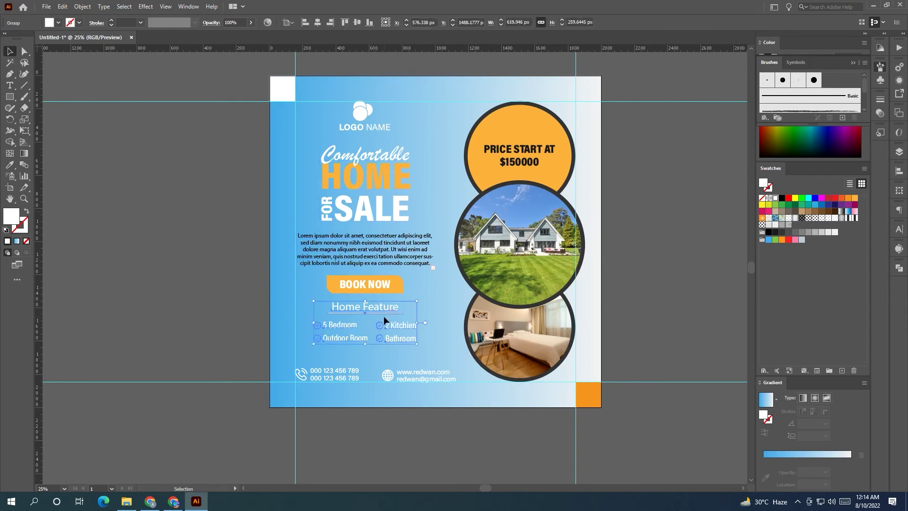
left_click_drag(384, 316, 384, 318)
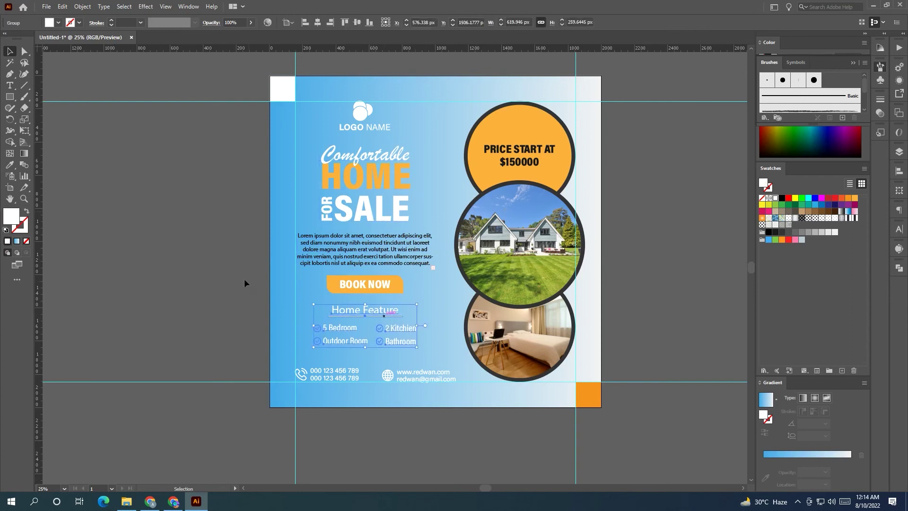
left_click(232, 270)
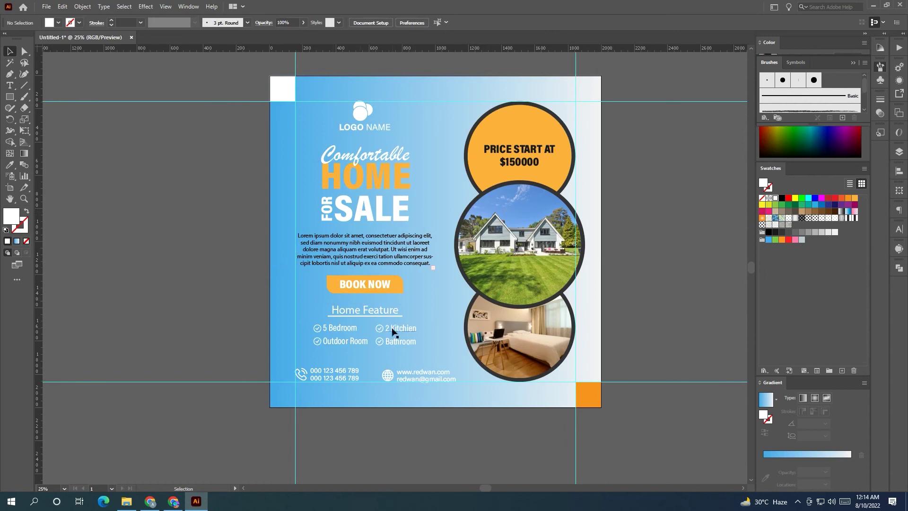
Step: Delete the white top-left and orange bottom-right corner squares
scroll(392, 347, "down", 1)
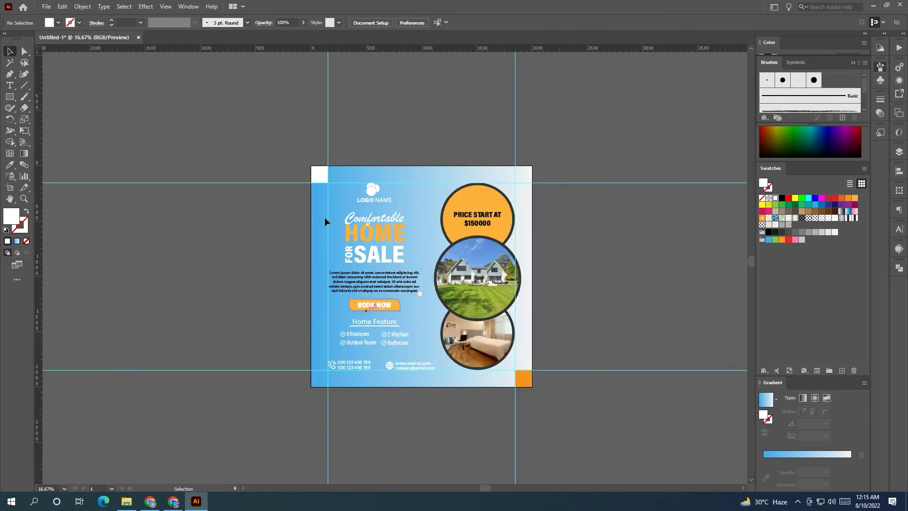
left_click(327, 179)
key("Delete")
left_click(524, 379)
key("Delete")
Step: Delete the horizontal and vertical ruler guides and pan to the space above the flyer
left_click(636, 370)
key("Delete")
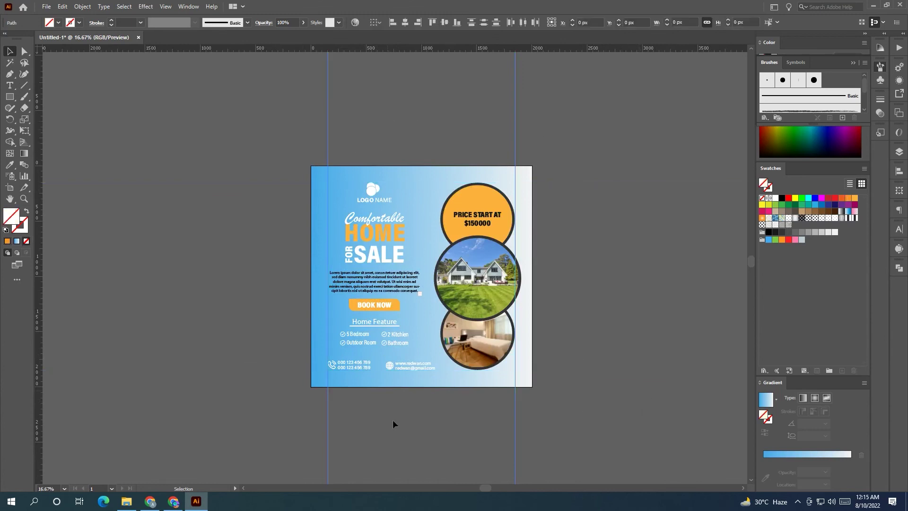
key("Delete")
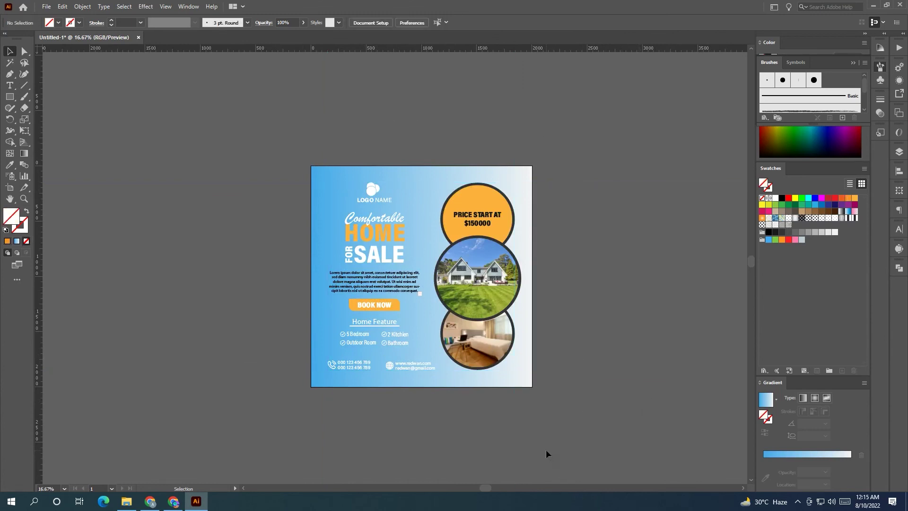
scroll(453, 431, "up", 1, "alt")
scroll(453, 432, "right", 3)
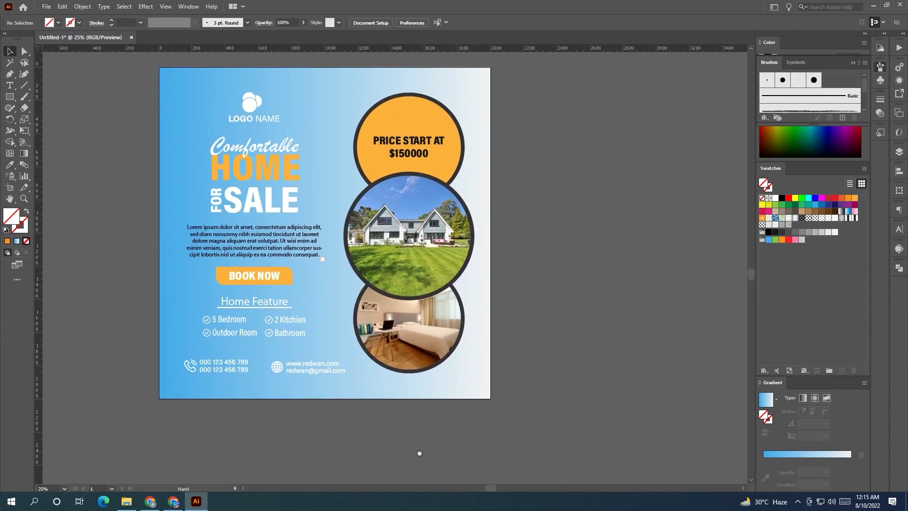
scroll(363, 435, "up", 1)
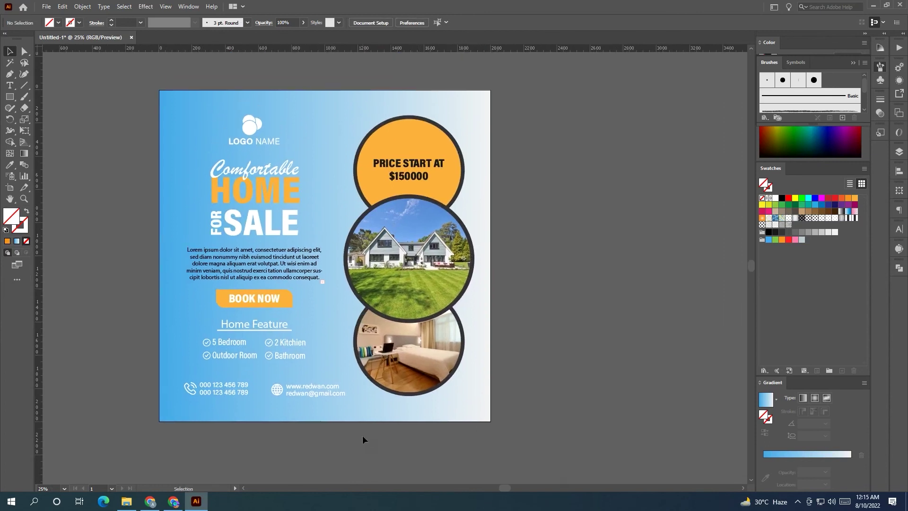
scroll(357, 421, "up", 1)
left_click_drag(10, 96, 75, 119)
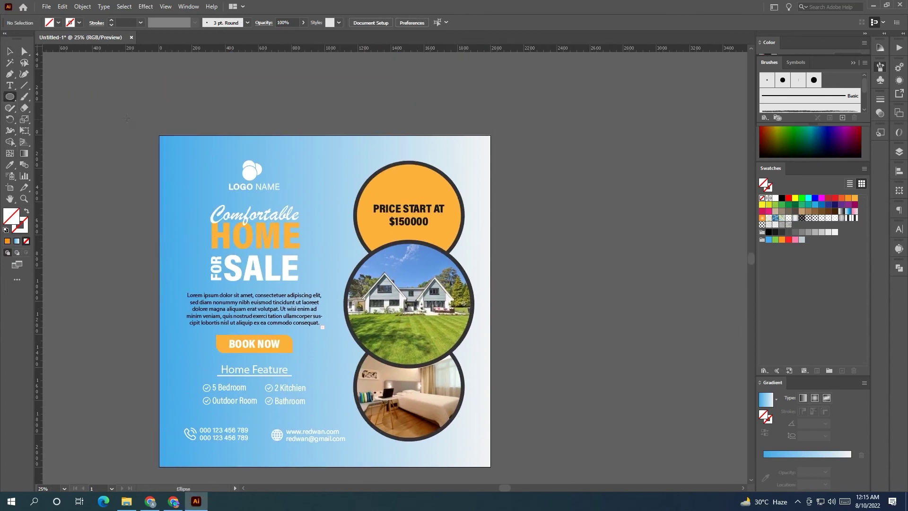
Step: Draw a small orange dot and duplicate it into a row of 13
scroll(127, 117, "up", 1)
scroll(187, 149, "up", 1, "alt")
left_click_drag(173, 104, 180, 110)
left_click(849, 199)
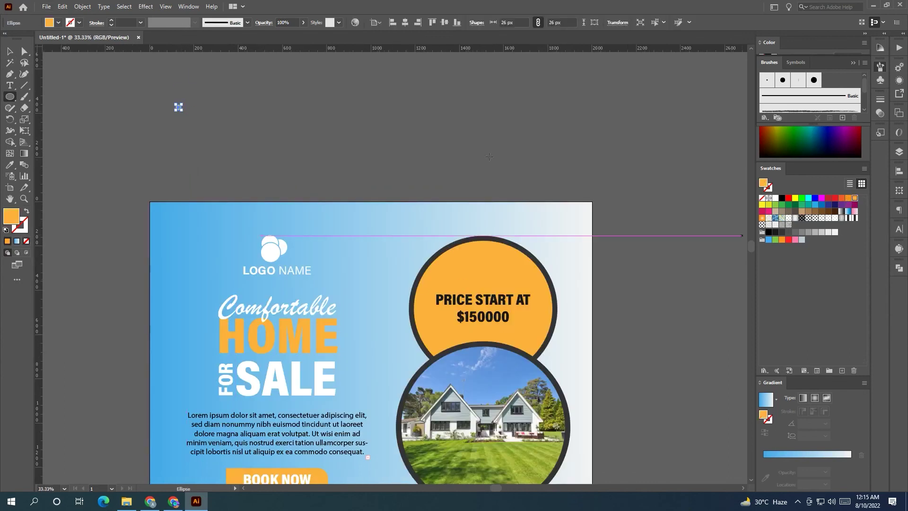
key("v")
left_click(248, 96)
left_click_drag(181, 110, 195, 107)
key("ctrl+d")
key("ctrl+d")
key("ctrl+d")
key("ctrl+d")
key("ctrl+d")
key("ctrl+d")
key("ctrl+d")
key("ctrl+d")
Step: Copy the dot row down to make six rows and select the whole grid
mouse_move(91, 75)
left_mouse_down()
mouse_move(368, 119)
mouse_move(356, 127)
left_mouse_up()
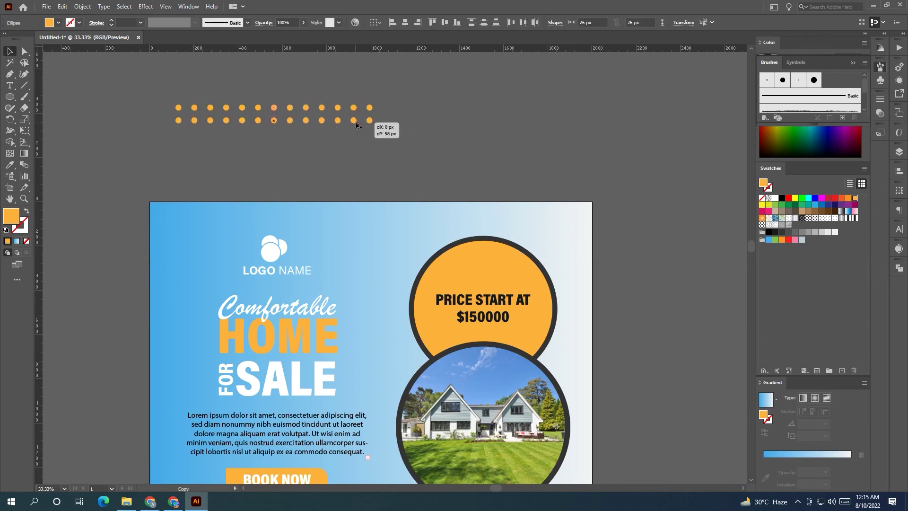
left_click_drag(356, 127, 357, 125)
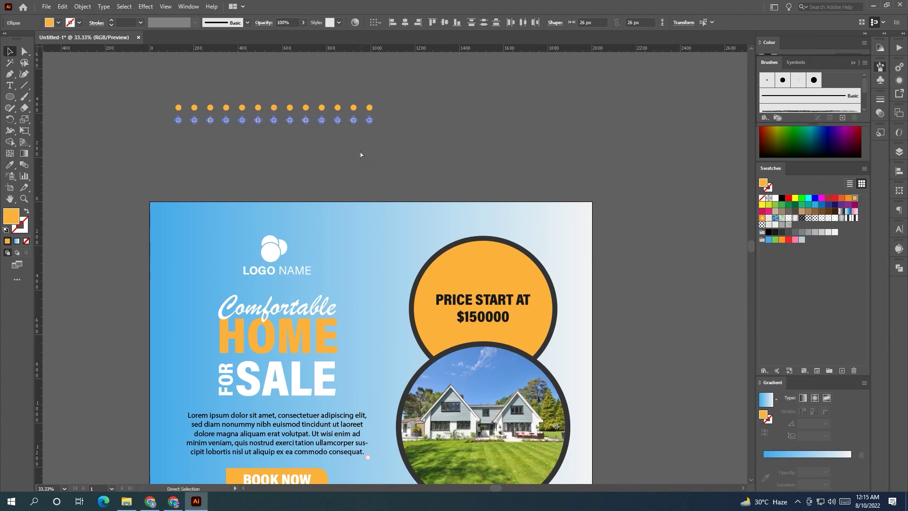
key("ctrl+d")
key("ctrl+d")
key("ctrl+d")
key("ctrl+d")
left_click(440, 154)
left_click_drag(159, 92, 415, 199)
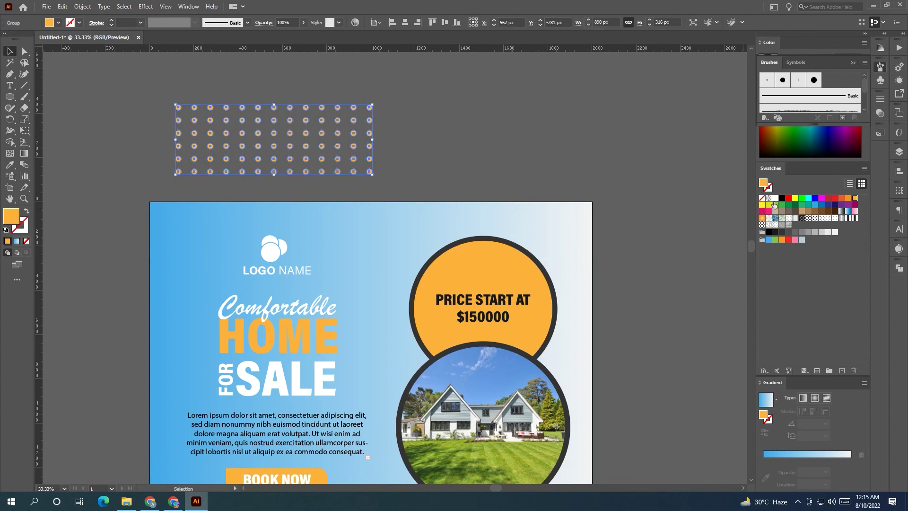
Step: Colour the dots white, place them top-left behind the logo, and lower their opacity
left_click(828, 232)
scroll(404, 135, "down", 1)
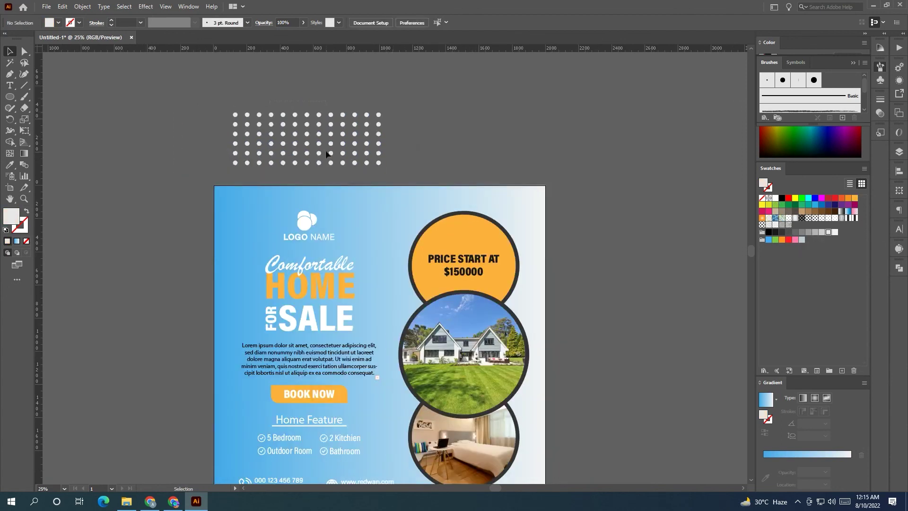
left_click(350, 157)
mouse_move(366, 144)
left_mouse_down()
mouse_move(331, 250)
mouse_move(259, 215)
left_mouse_up()
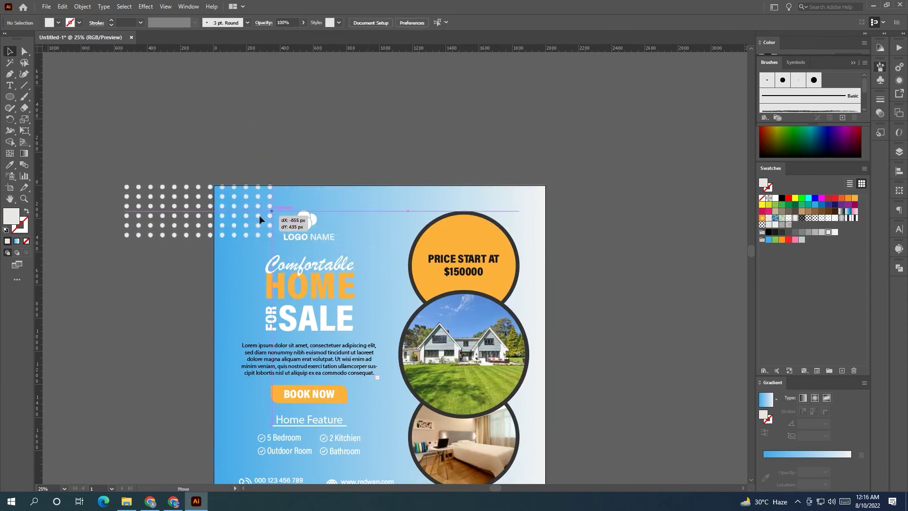
right_click(308, 221)
mouse_move(335, 349)
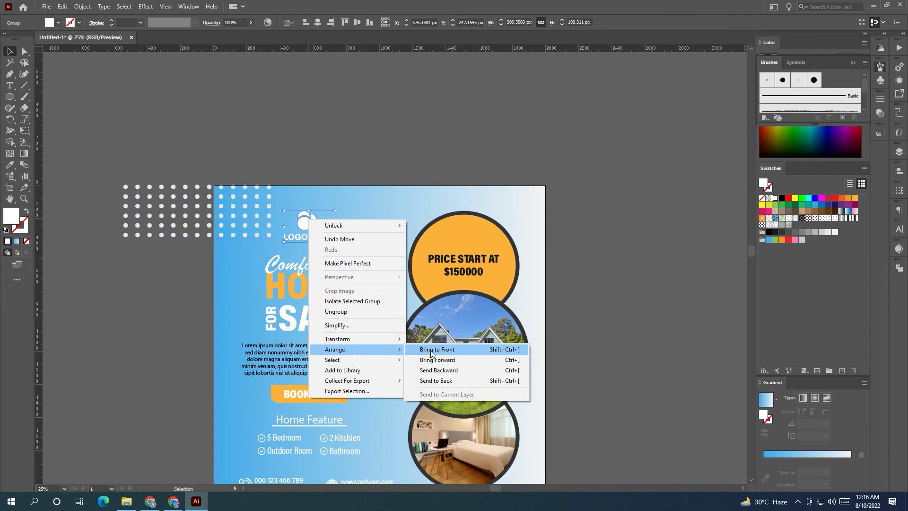
left_click(431, 349)
left_click_drag(233, 213, 262, 214)
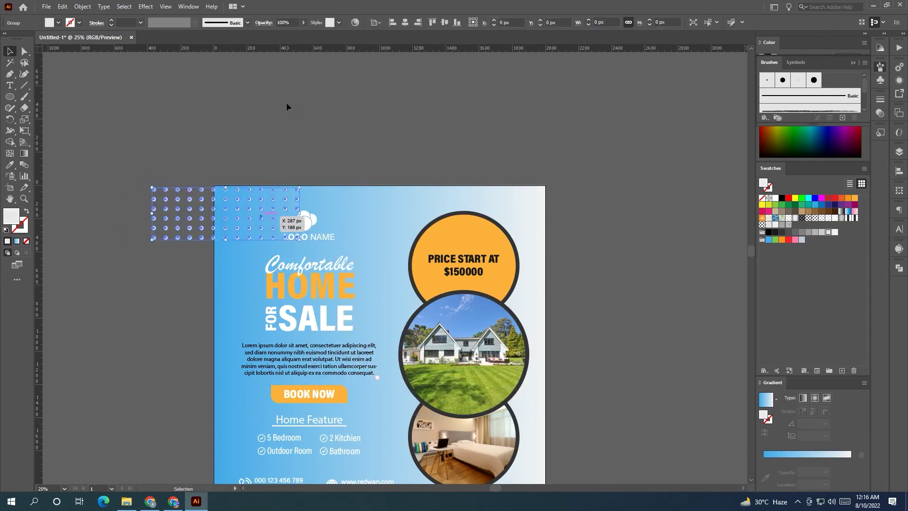
left_click(287, 23)
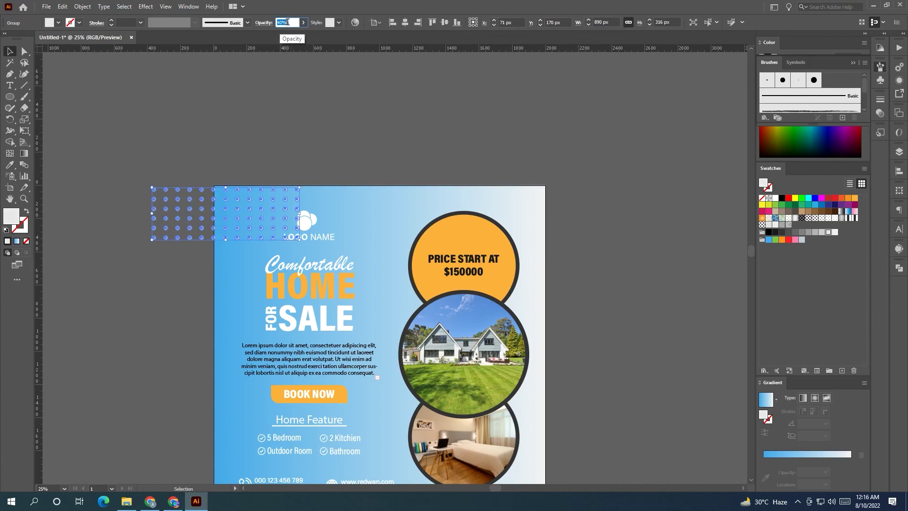
left_click(316, 123)
Step: Copy the dot pattern to the bottom-right and shift the top-left pattern further left
scroll(377, 126, "down", 2)
scroll(423, 143, "down", 1, "alt")
mouse_move(281, 166)
left_mouse_down()
mouse_move(470, 344)
mouse_move(449, 363)
left_mouse_up()
left_click(473, 328)
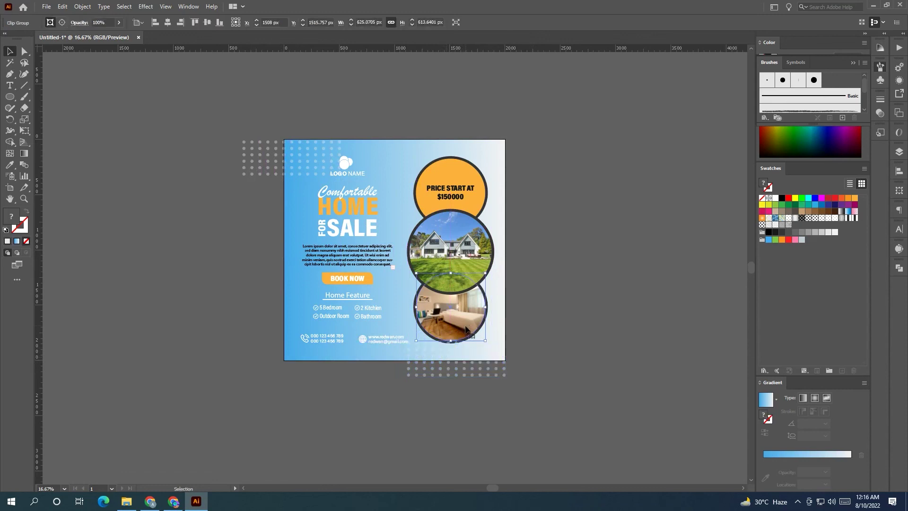
left_click_drag(409, 148, 484, 337)
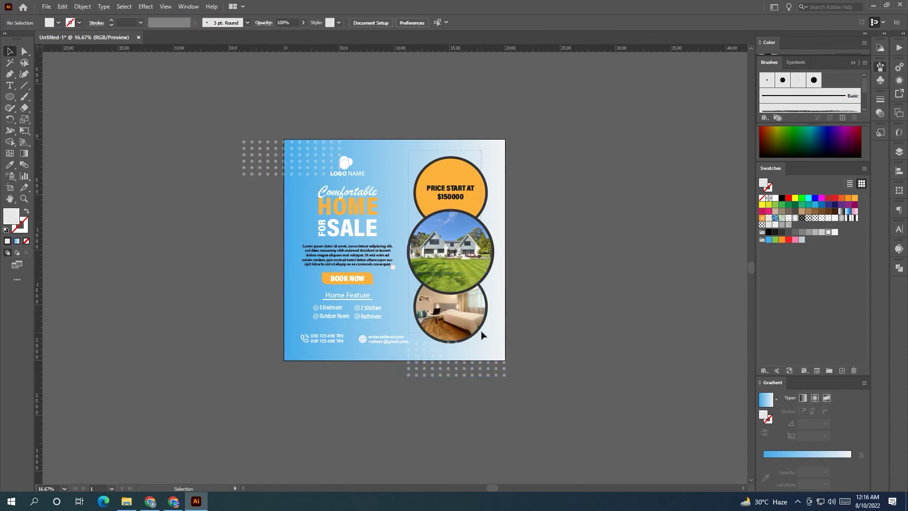
right_click(471, 317)
left_click(604, 378)
left_click_drag(316, 160, 255, 160)
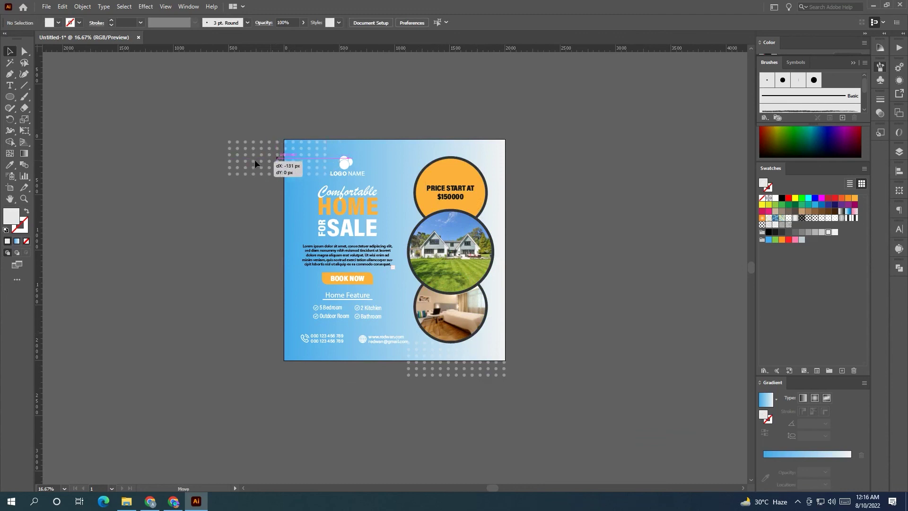
right_click(10, 96)
Step: Draw an artboard-sized rectangle and clip all the artwork to it with Ctrl+7
left_click(47, 96)
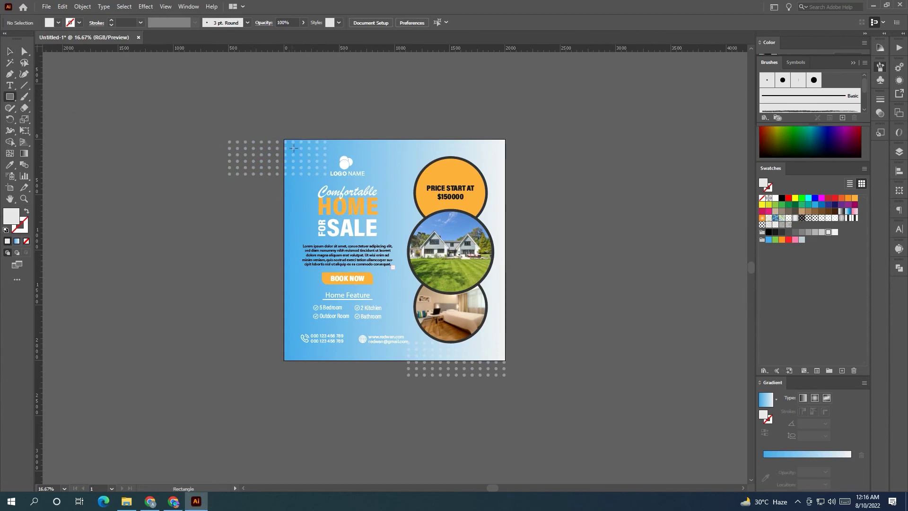
left_click_drag(282, 138, 504, 360)
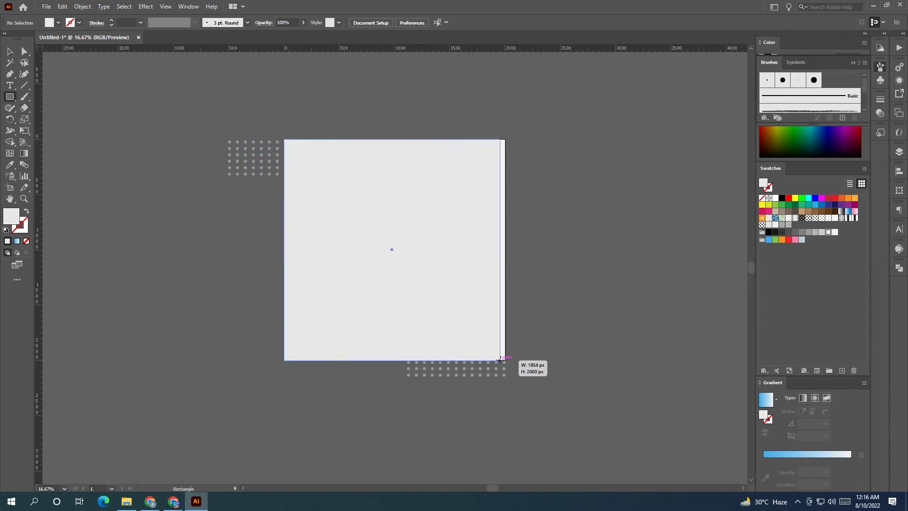
key("v")
left_click_drag(261, 110, 566, 405)
key("ctrl+7")
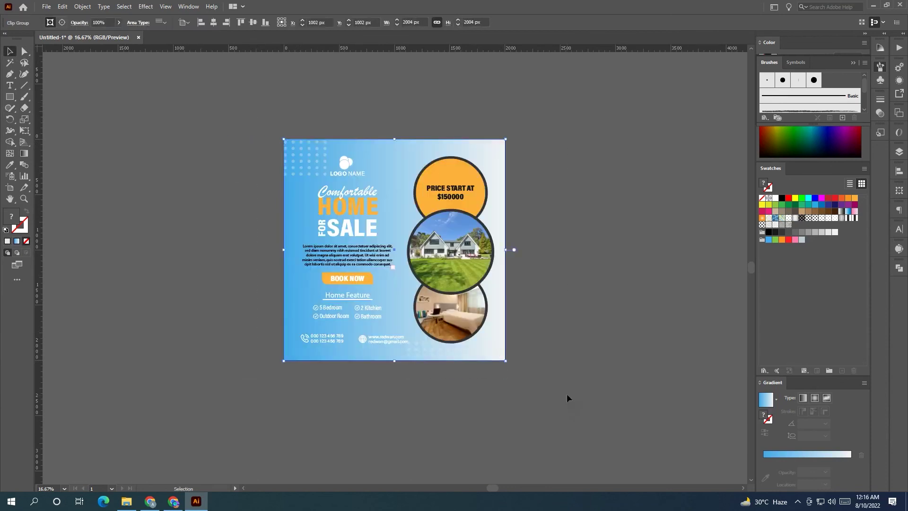
scroll(516, 331, "up", 1, "alt")
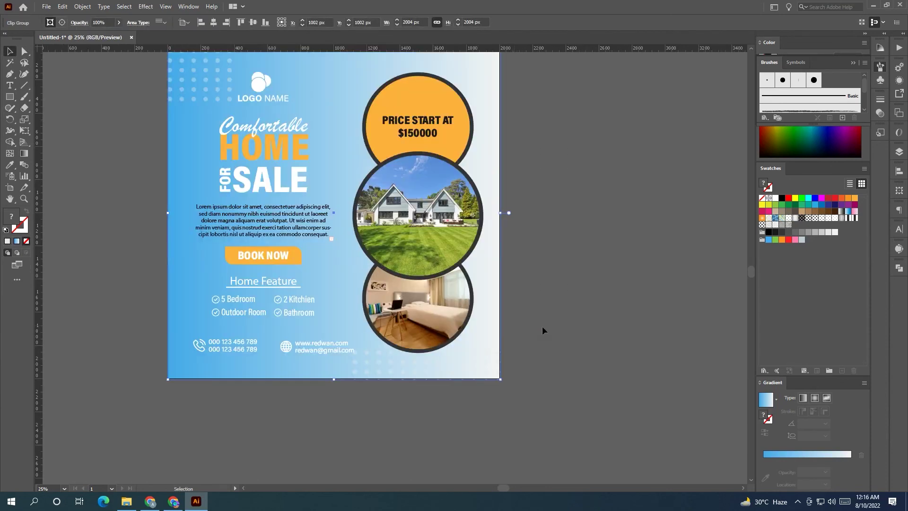
scroll(542, 326, "up", 1)
scroll(571, 328, "up", 1)
scroll(577, 338, "left", 1)
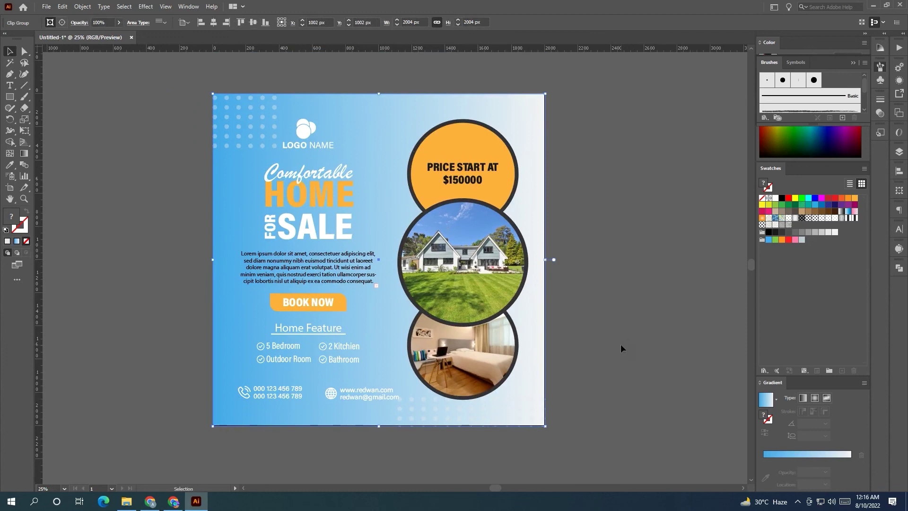